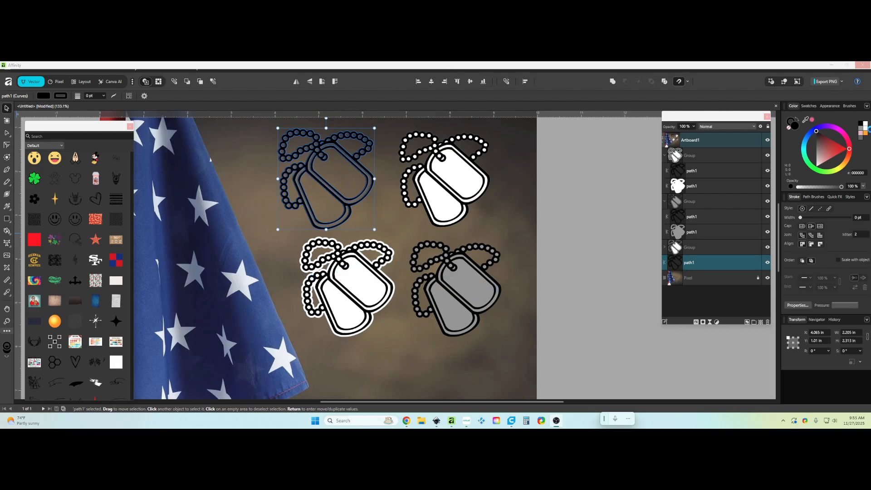
Switch to Cricut Design Space and undo the earlier dog tag edits until the canvas is empty
click(467, 421)
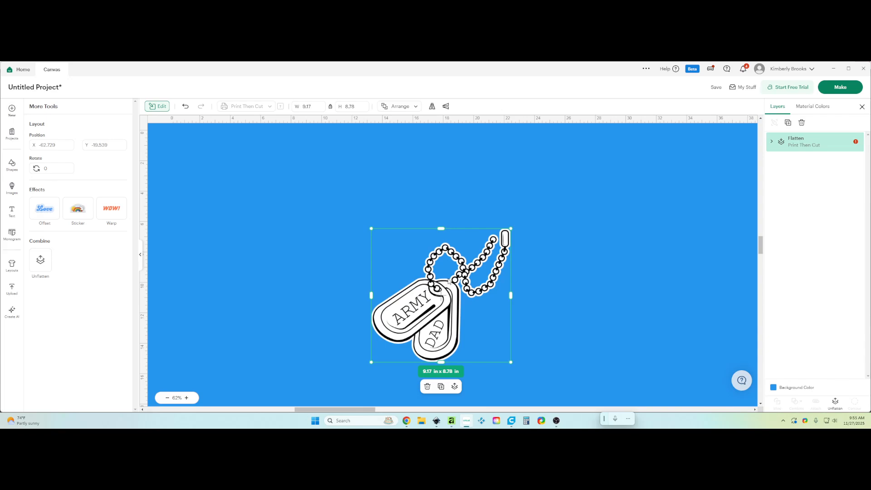
click(278, 188)
key(ctrl+z)
key(ctrl+z)
key(ctrl+z)
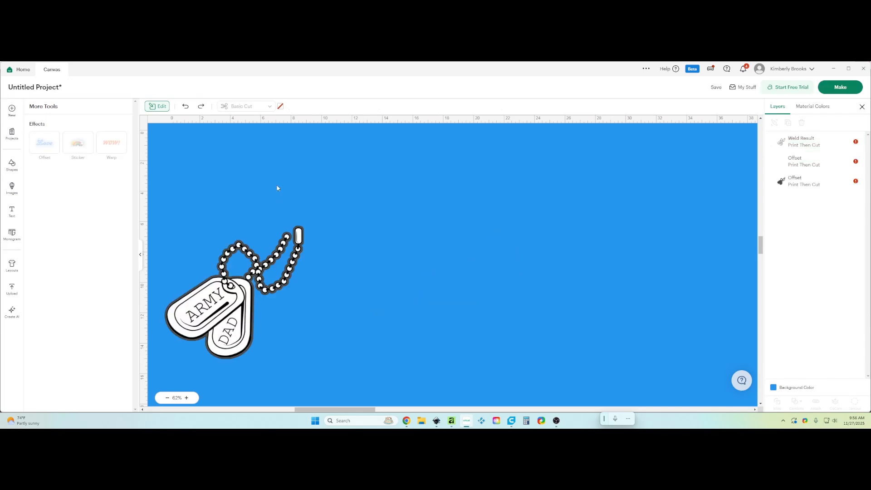
key(ctrl+z)
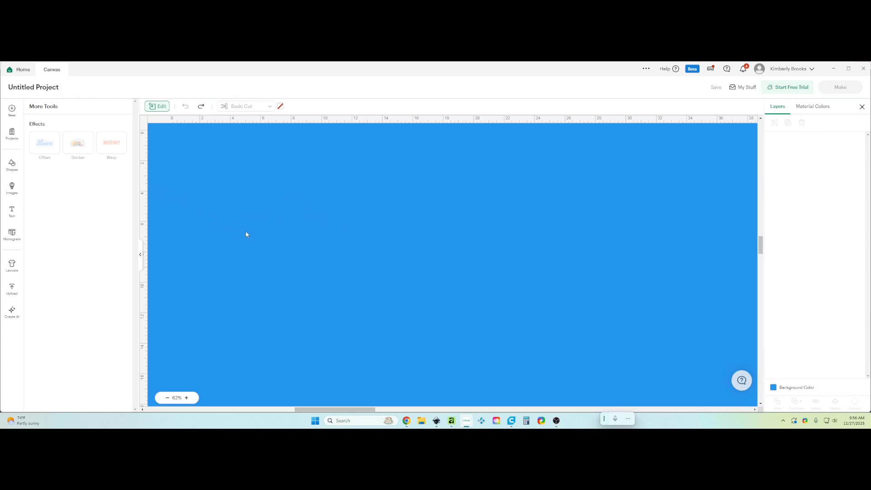
Add the dog tags image from the recent uploads to the canvas
click(12, 289)
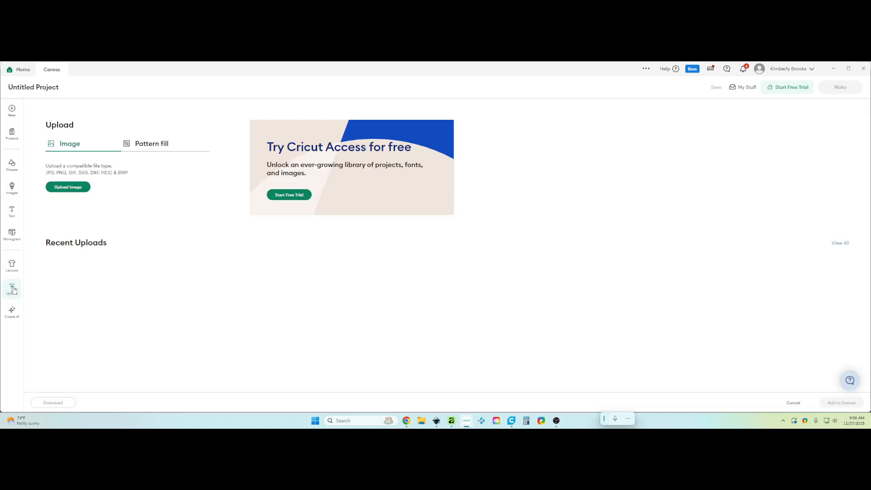
click(91, 292)
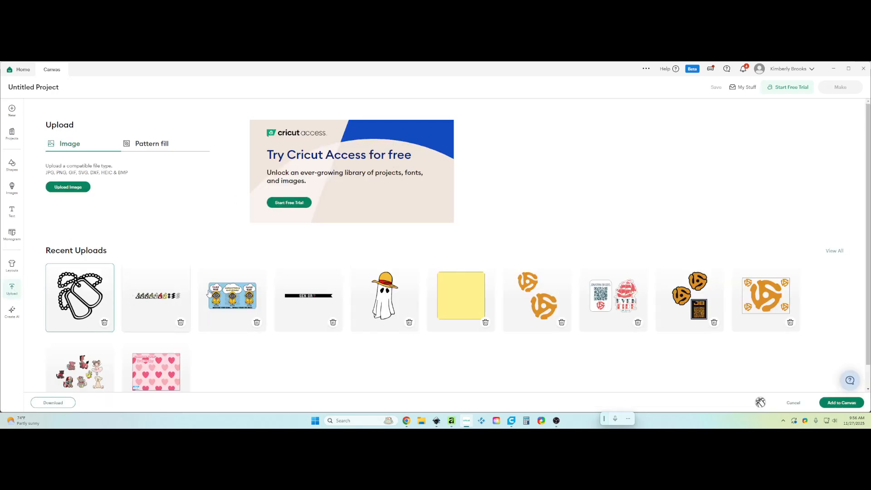
click(850, 402)
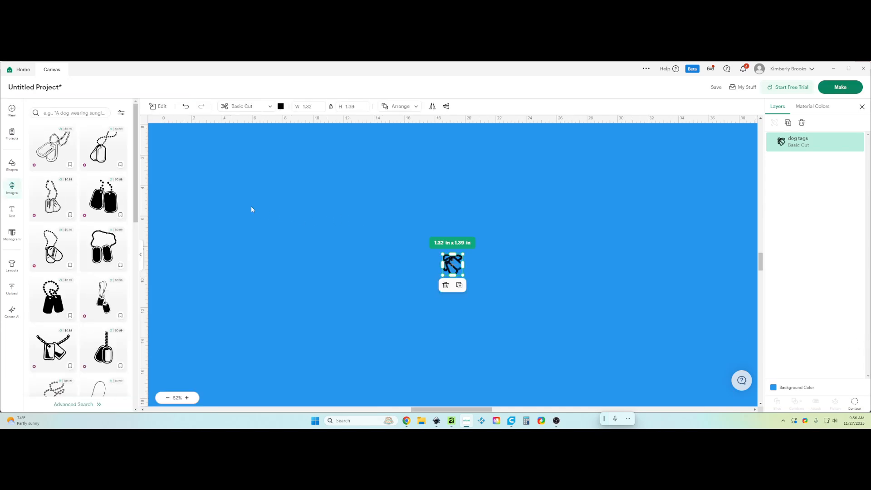
Insert the library's dog tag image with the two overlapping tags and long bead chain, and delete the small uploaded dog tags image
click(51, 153)
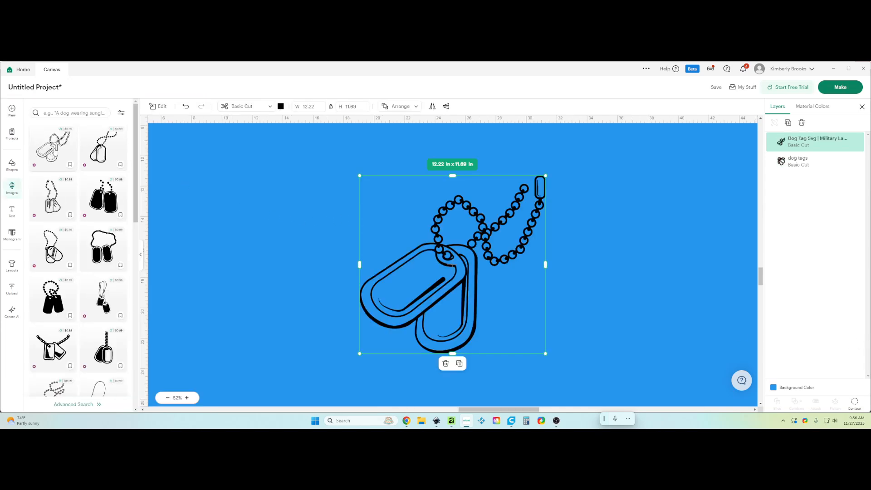
drag(451, 284, 261, 259)
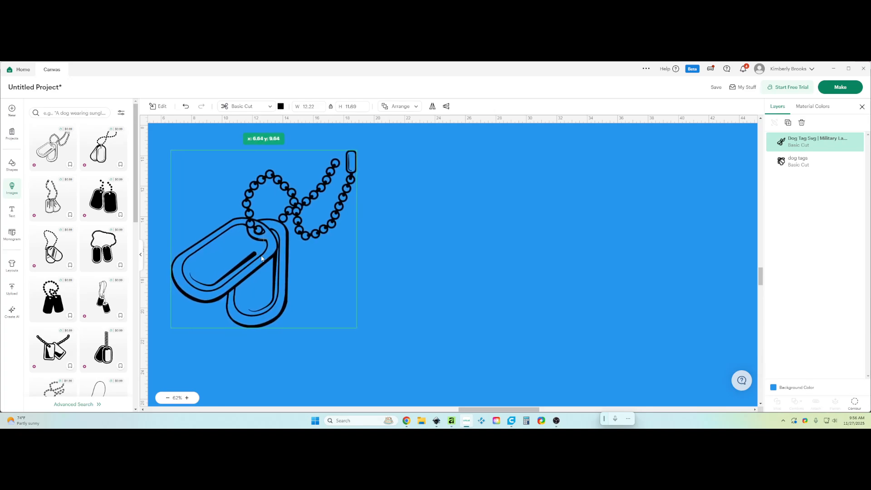
click(794, 165)
key(Delete)
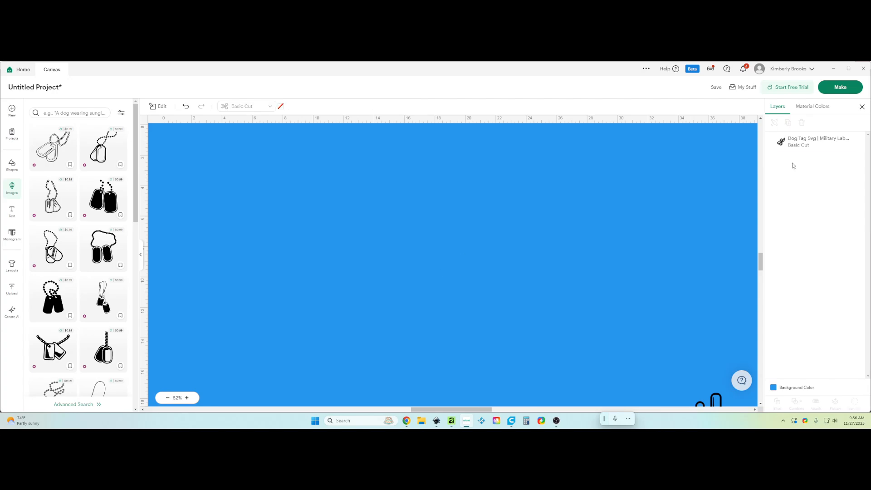
Move the dog tag image near the canvas origin and scale it down to about 10.05 x 9.62 in
click(798, 143)
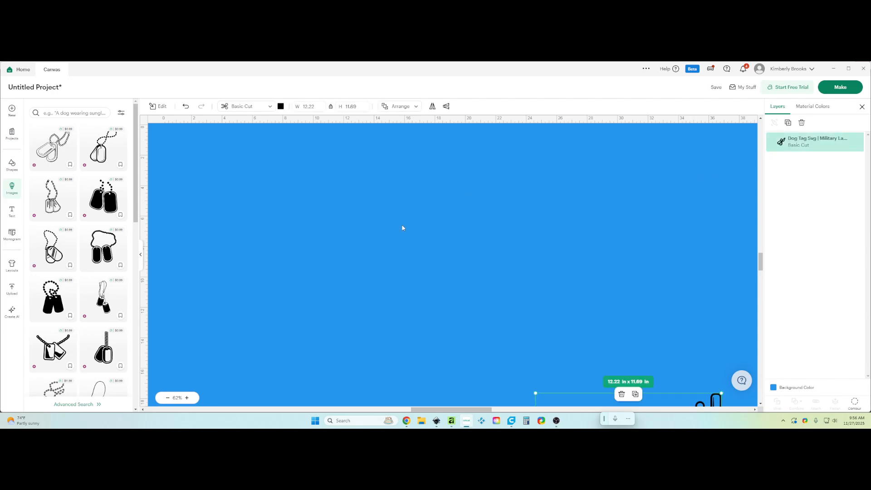
drag(712, 403, 338, 163)
drag(348, 331, 313, 300)
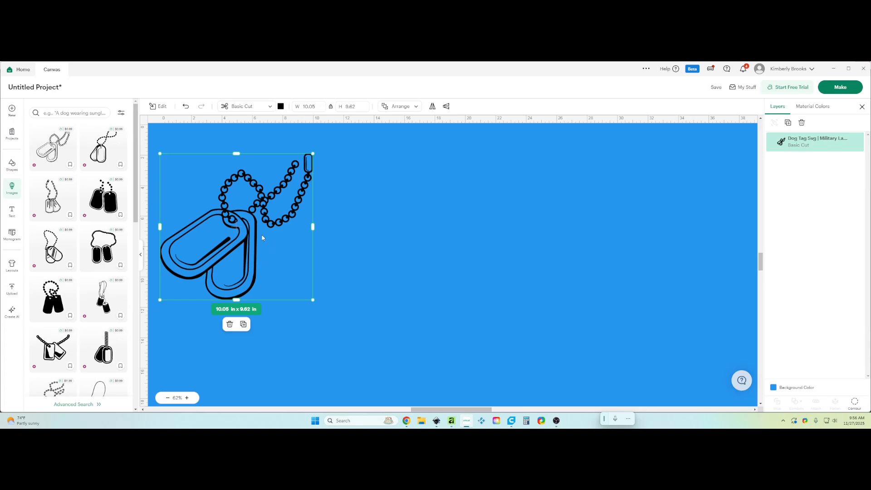
drag(234, 185, 240, 172)
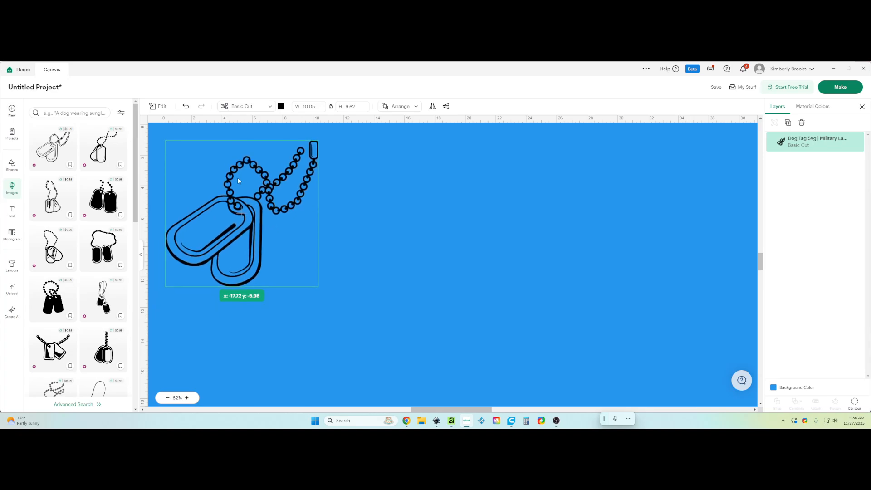
Add a text object reading "ARMY" and move it beside the dog tags
click(13, 210)
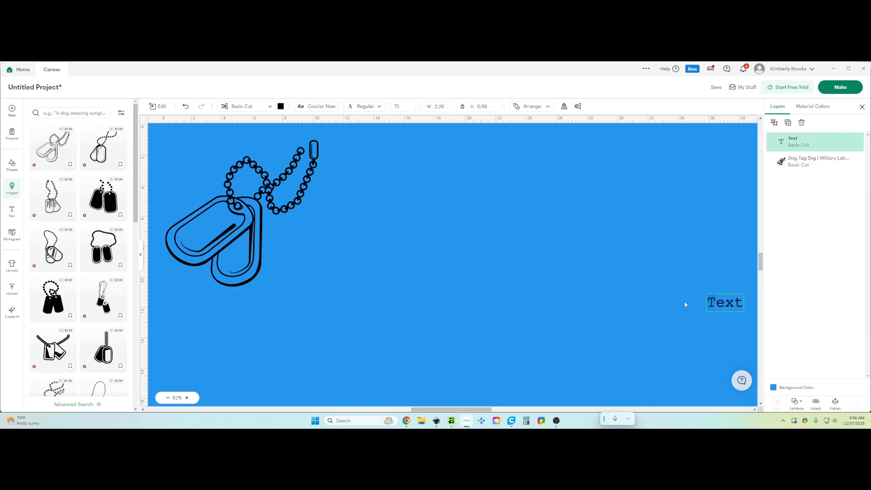
double_click(716, 304)
key(BackSpace)
text(ARMY)
click(666, 283)
click(713, 307)
drag(714, 307, 307, 253)
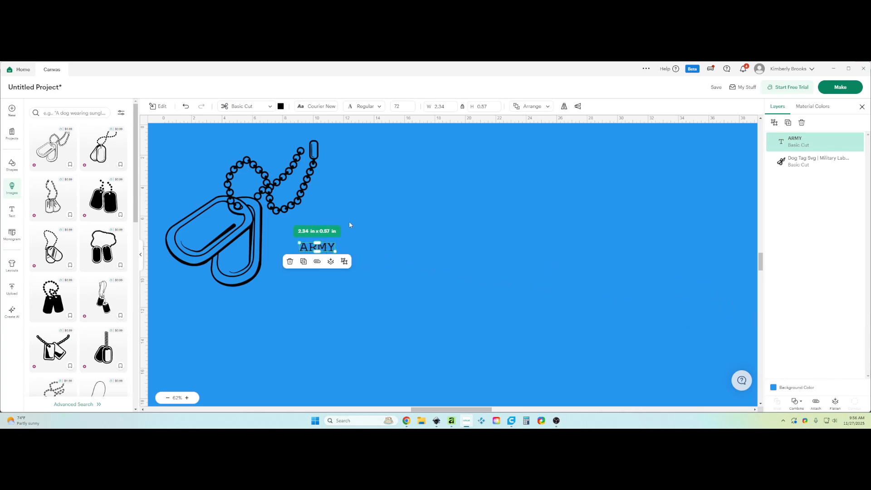
Duplicate the "ARMY" text and change the copy to "DAD"
key(ctrl+d)
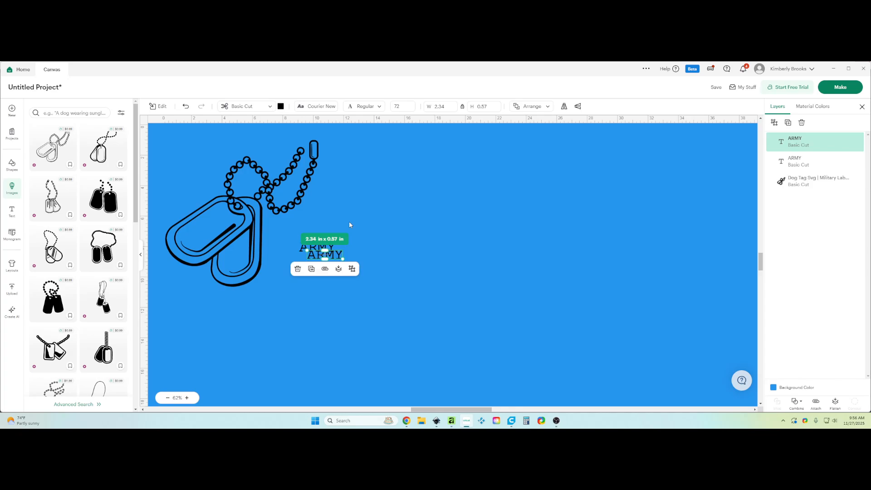
double_click(336, 257)
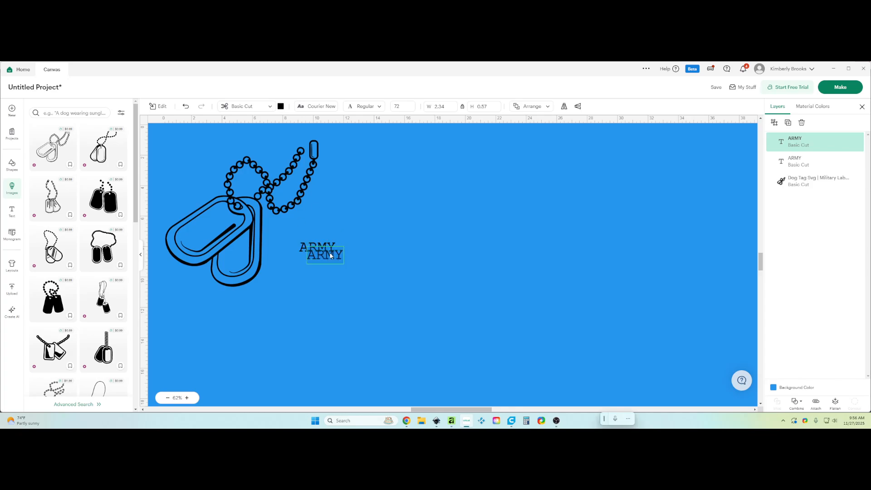
text(DAD)
click(329, 218)
Place the "DAD" text on the rear dog tag and rotate it to follow the tag's slant
drag(327, 257, 243, 261)
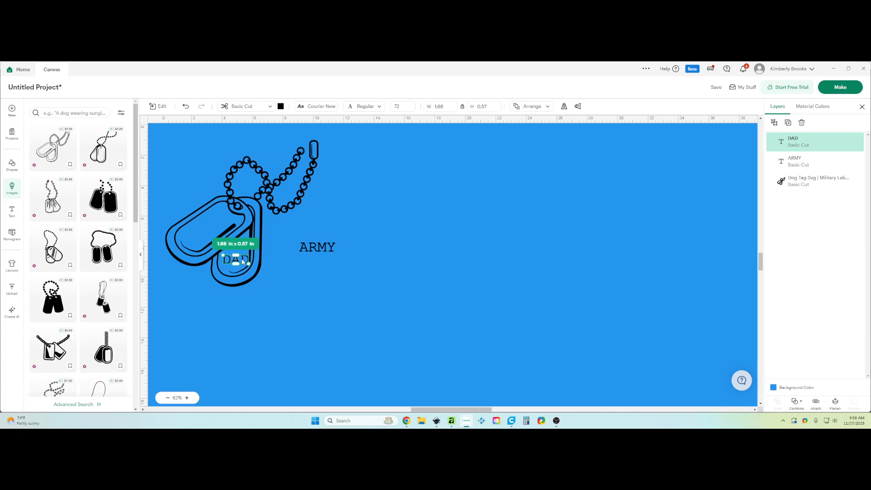
scroll(242, 261, up, 2)
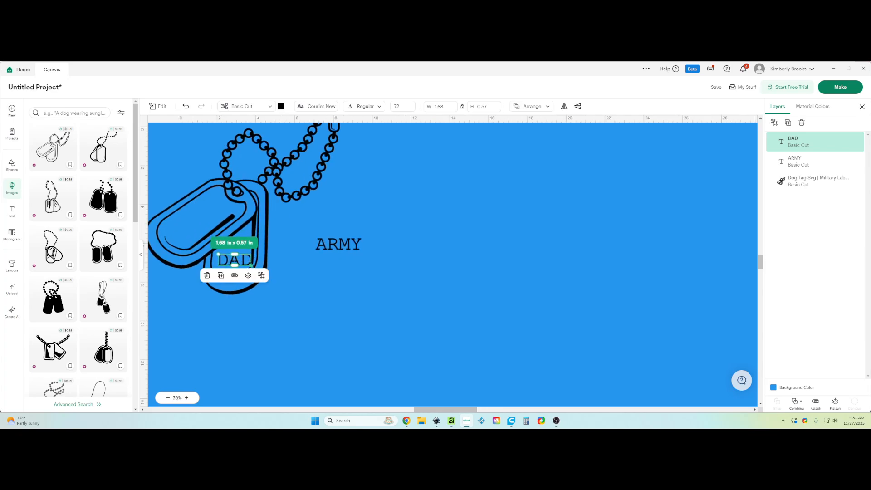
mouse_move(256, 261)
mouse_down()
mouse_move(251, 246)
mouse_move(240, 256)
mouse_up()
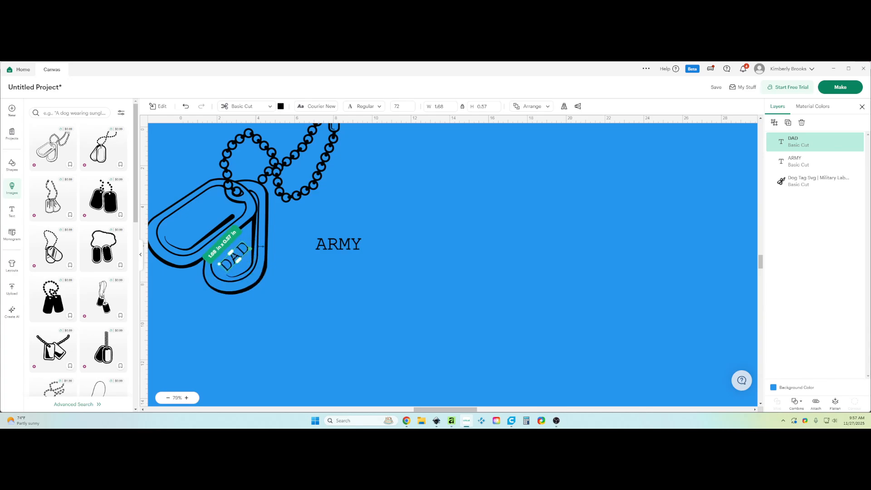
Enlarge the "ARMY" text to about 2.93 x 0.71 in and fit it, rotated, onto the front dog tag
click(358, 240)
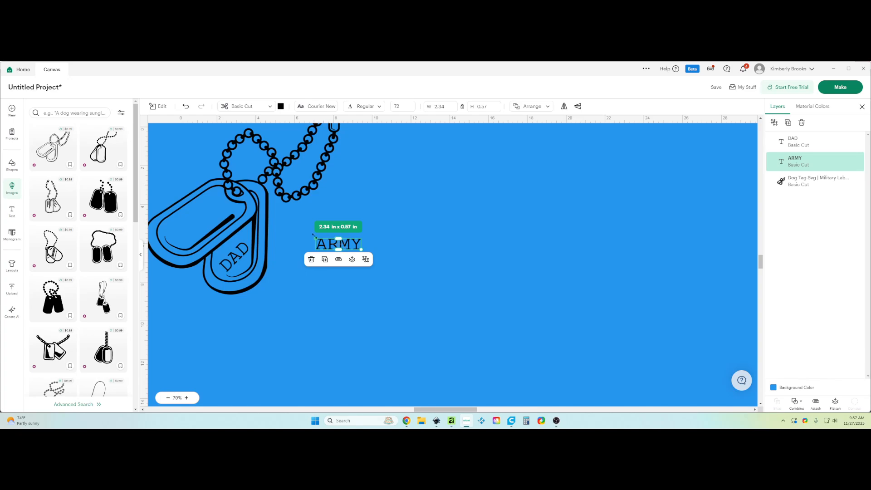
drag(309, 235, 203, 220)
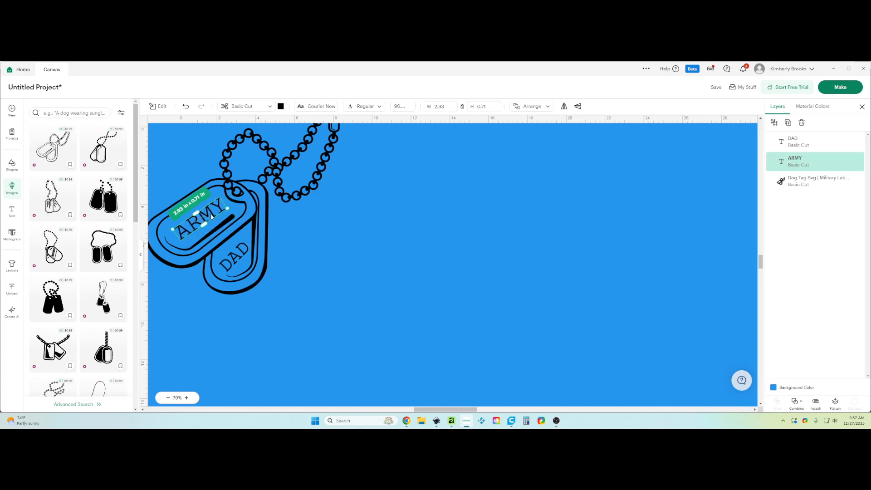
click(343, 256)
click(800, 141)
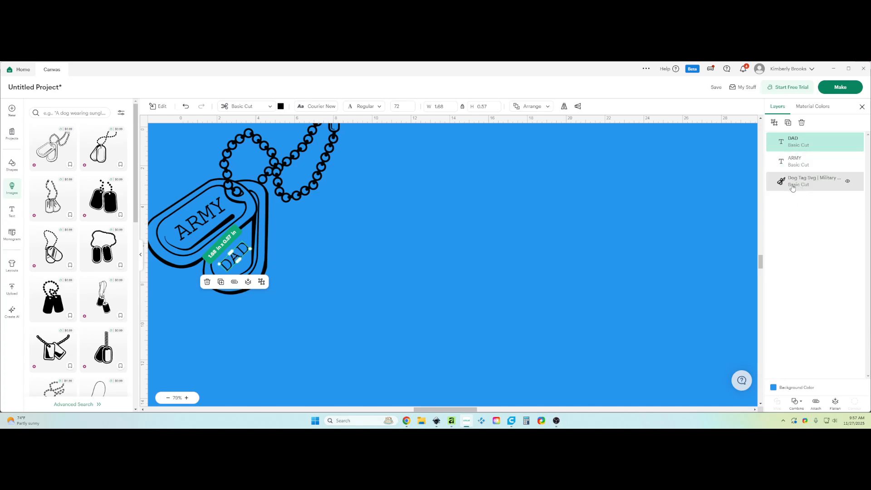
shift+click(799, 166)
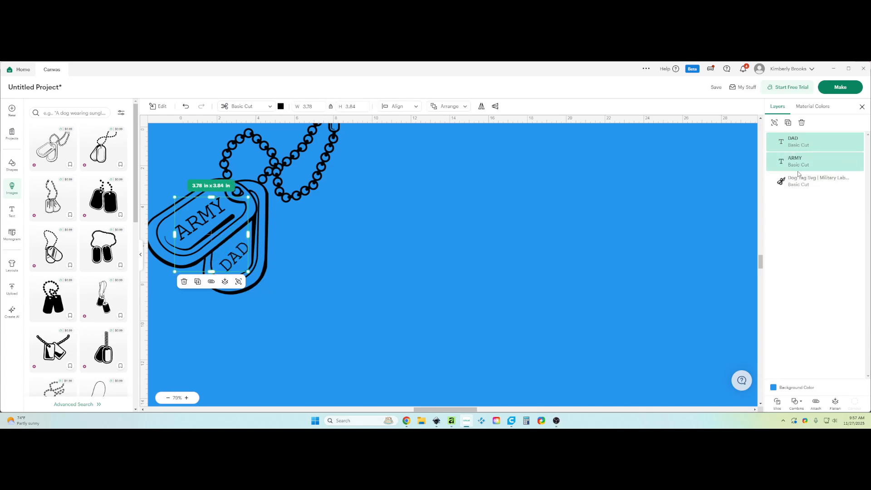
shift+click(794, 181)
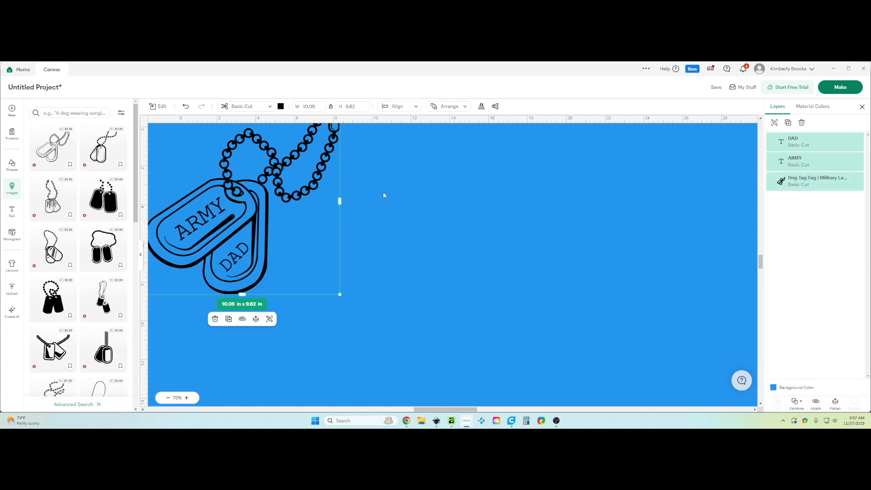
key(ctrl+d)
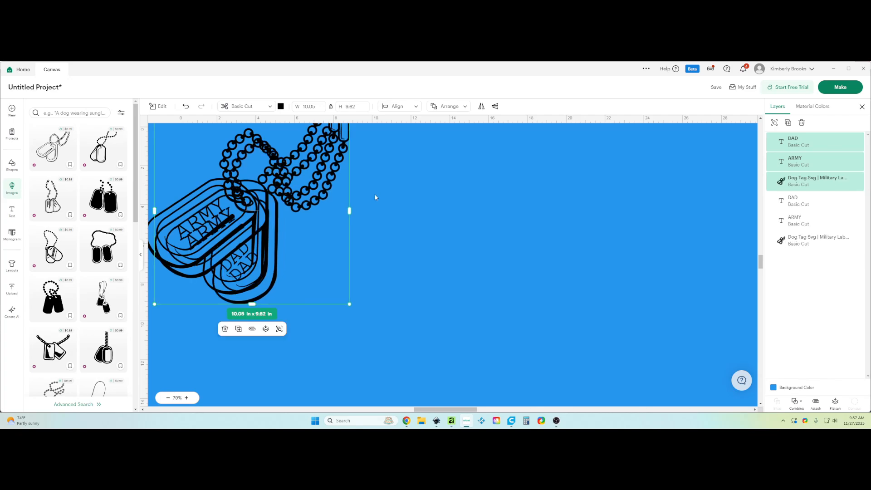
drag(311, 199, 493, 227)
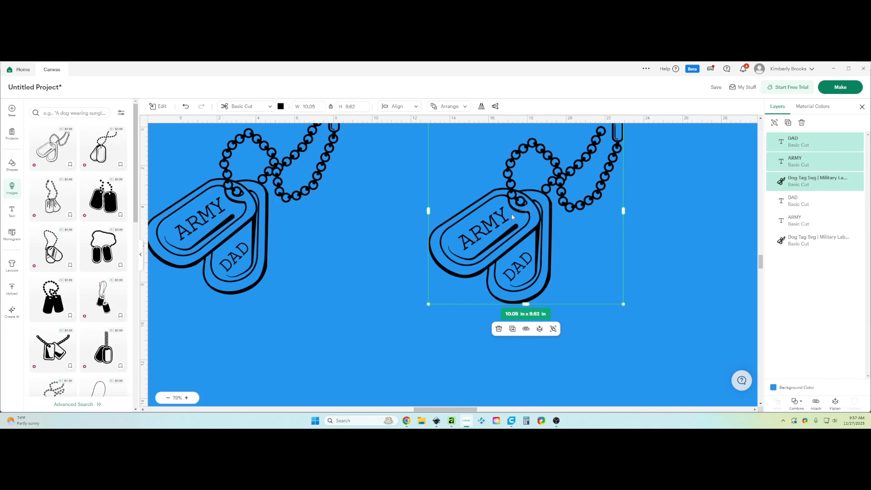
key(Delete)
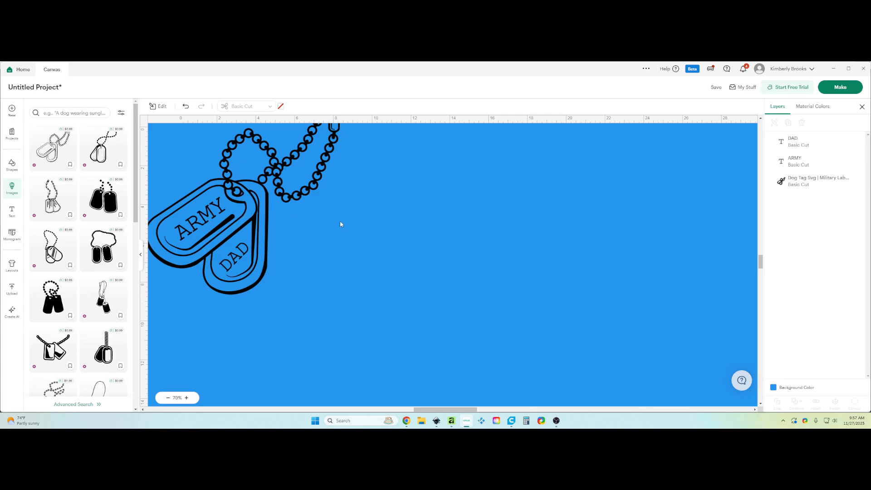
Weld the "ARMY" text, the "DAD" text and the dog tag image into one shape and move it slightly down the canvas
click(210, 215)
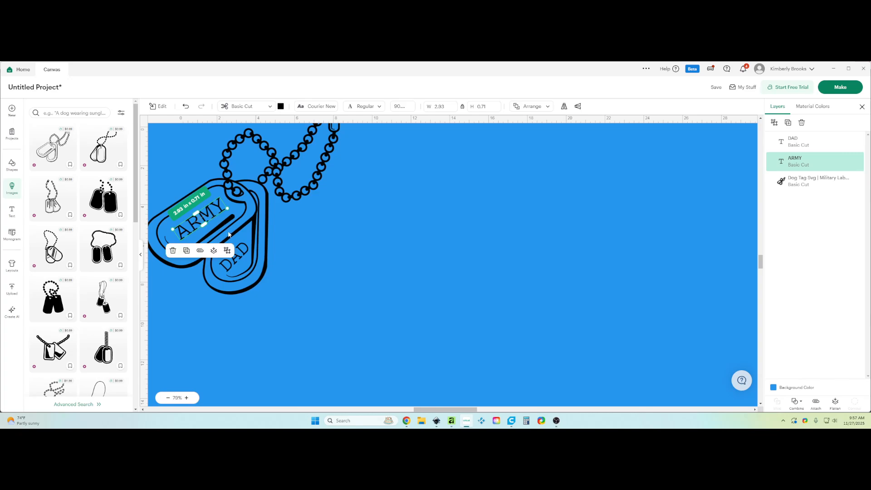
shift+click(241, 259)
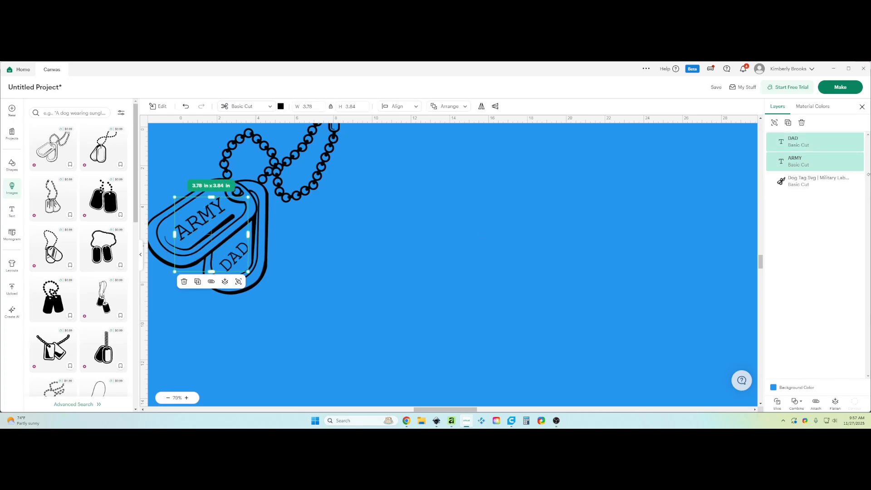
shift+click(811, 181)
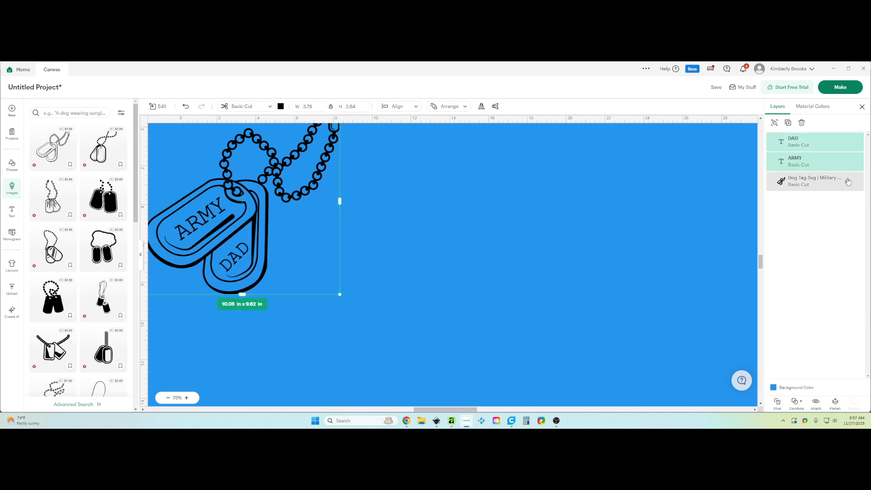
right_click(797, 162)
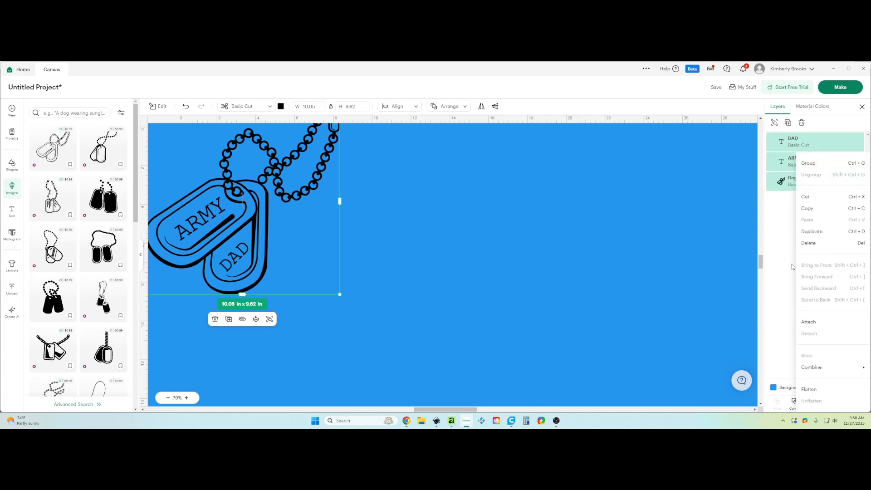
mouse_move(812, 369)
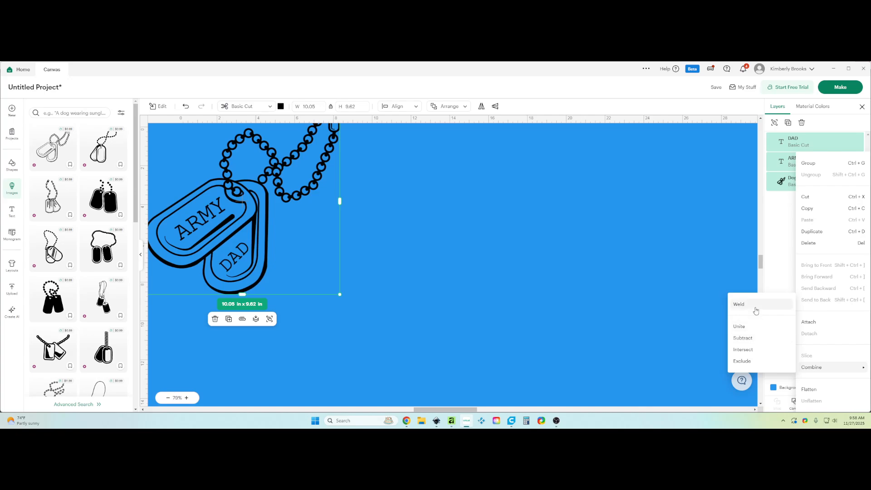
click(738, 304)
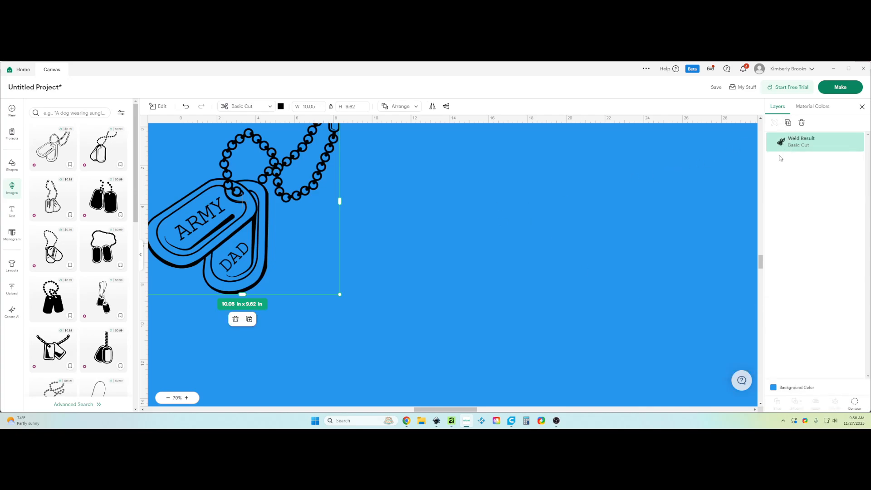
drag(240, 212, 227, 231)
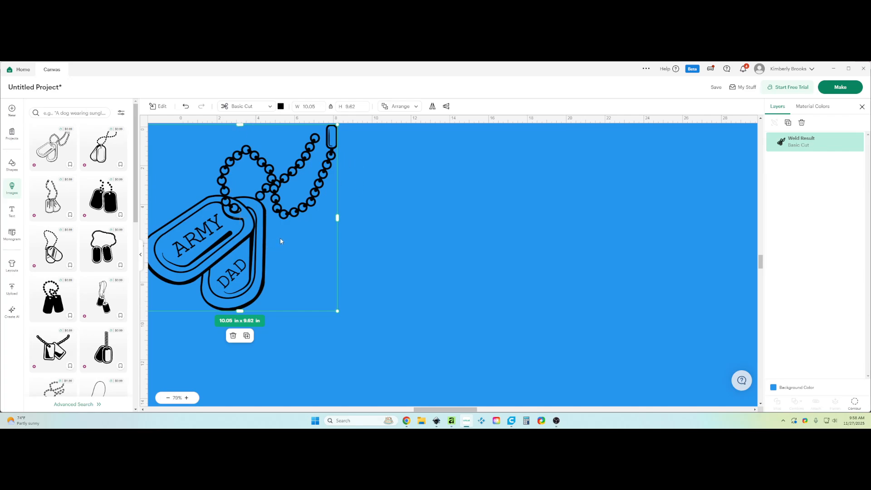
scroll(261, 209, up, 10)
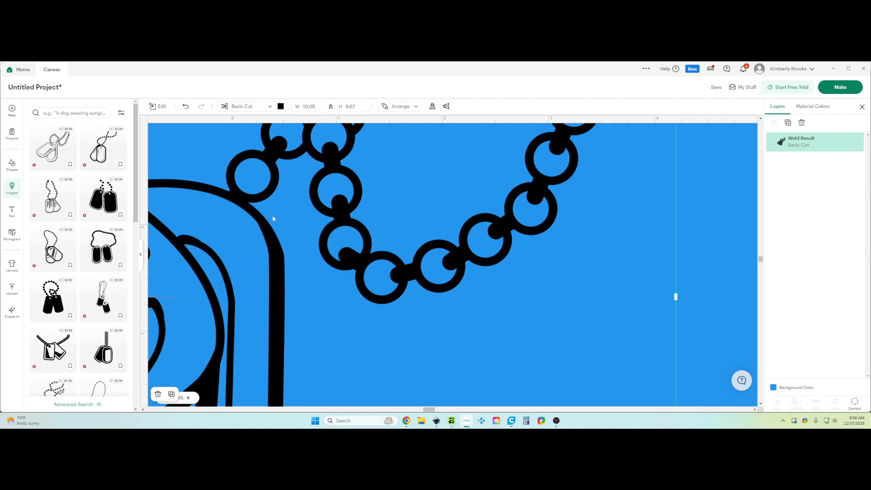
Recolour the welded dog tag design orange and set it back to black
scroll(321, 252, down, 4)
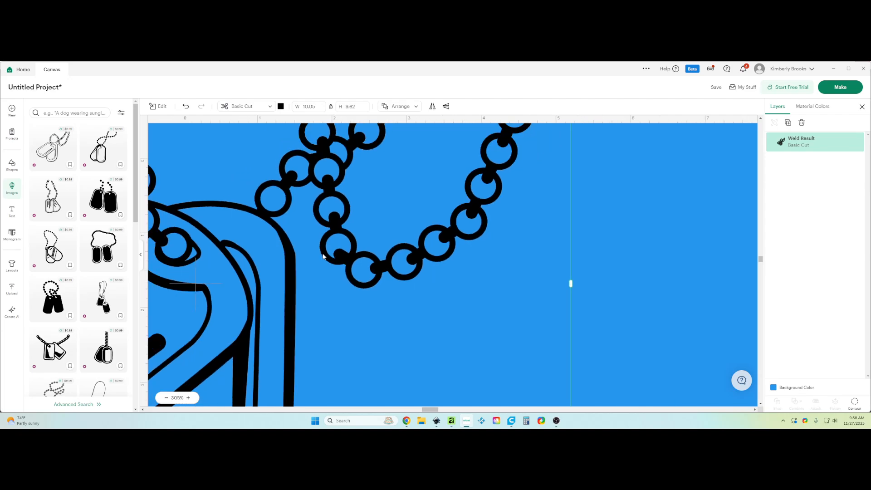
scroll(276, 252, down, 3)
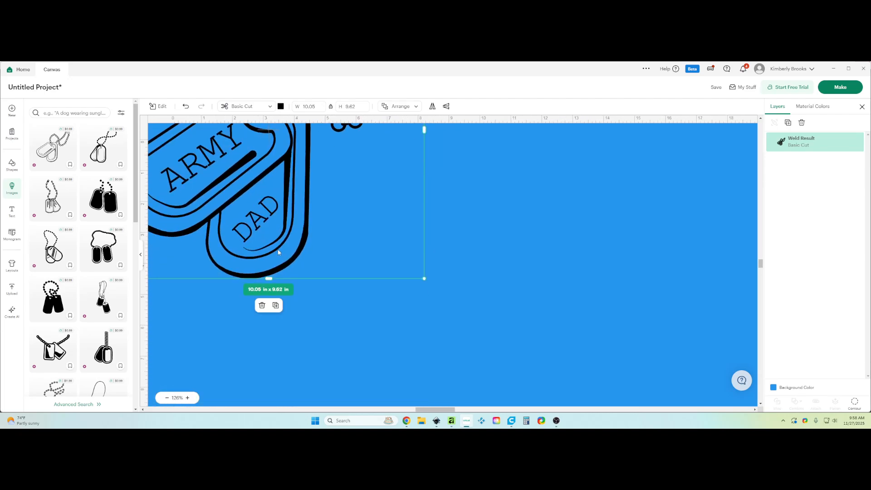
scroll(280, 249, up, 4)
scroll(279, 250, down, 2)
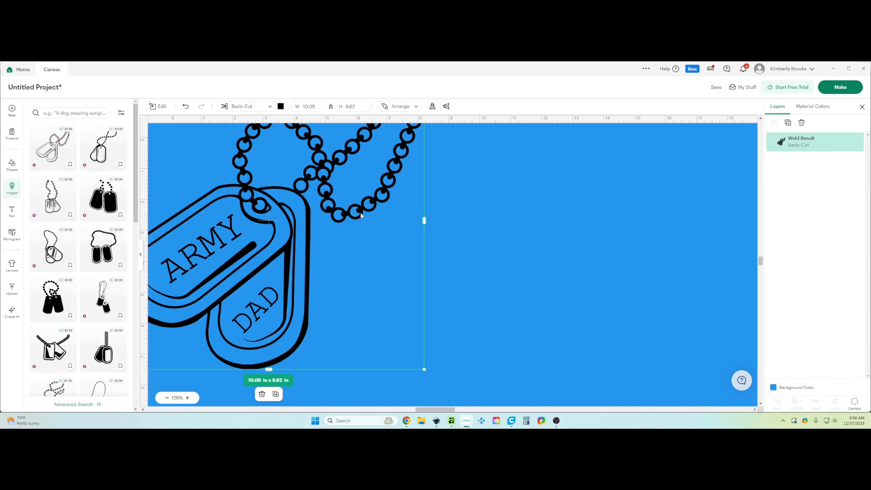
scroll(370, 206, up, 3)
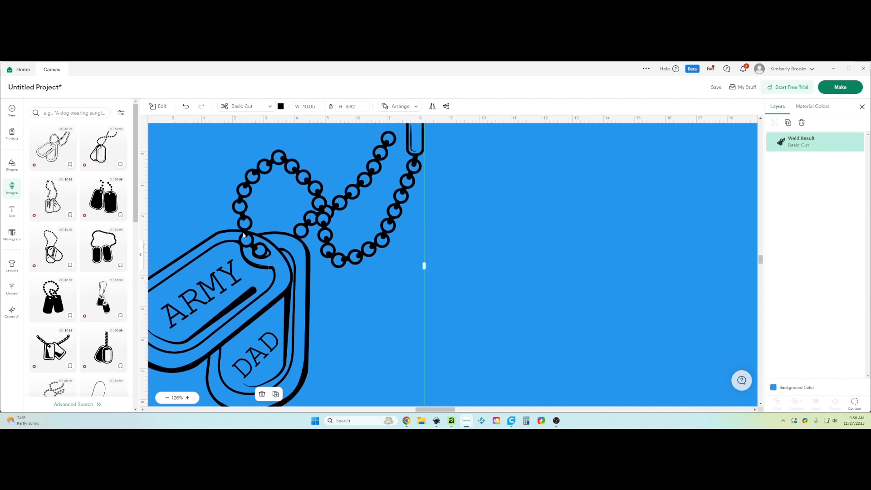
click(279, 107)
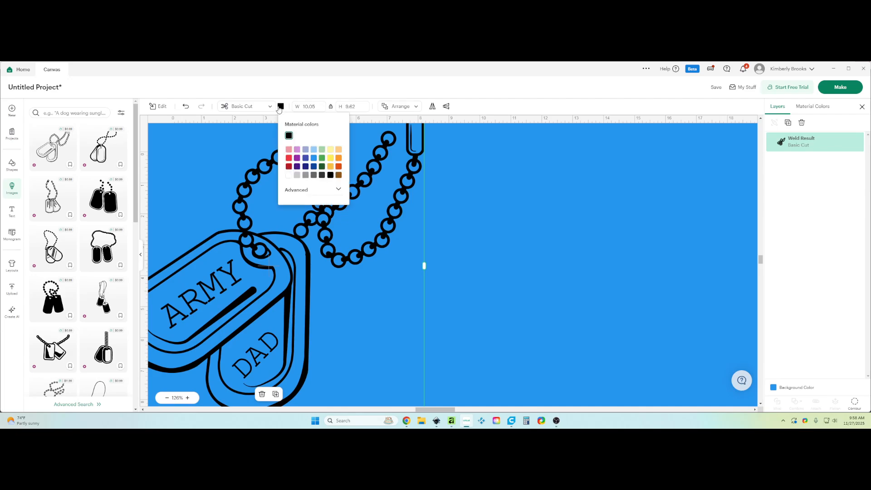
click(338, 158)
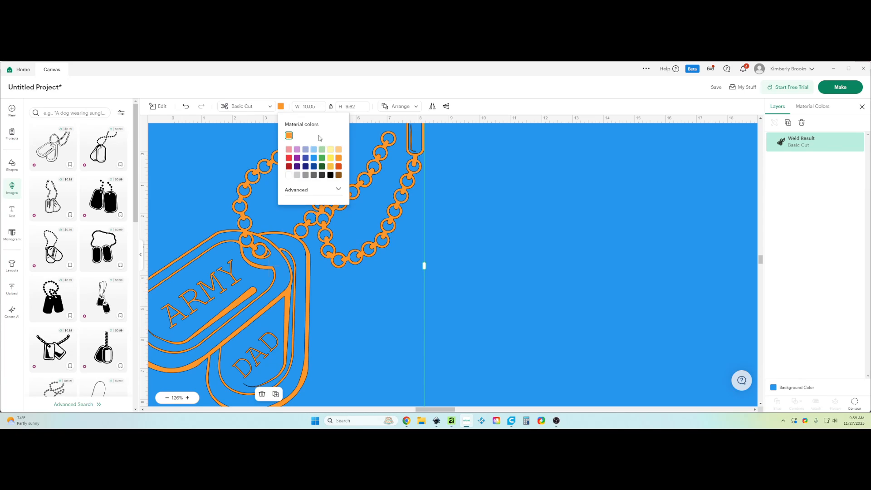
click(330, 175)
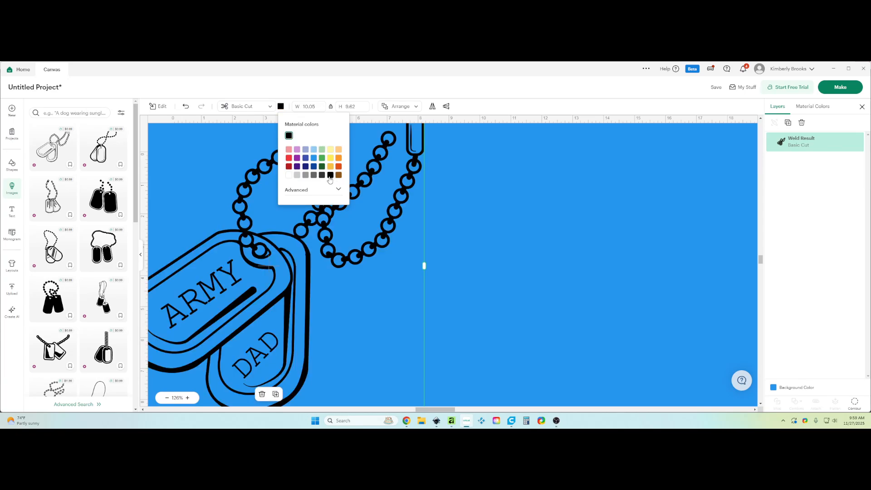
click(455, 261)
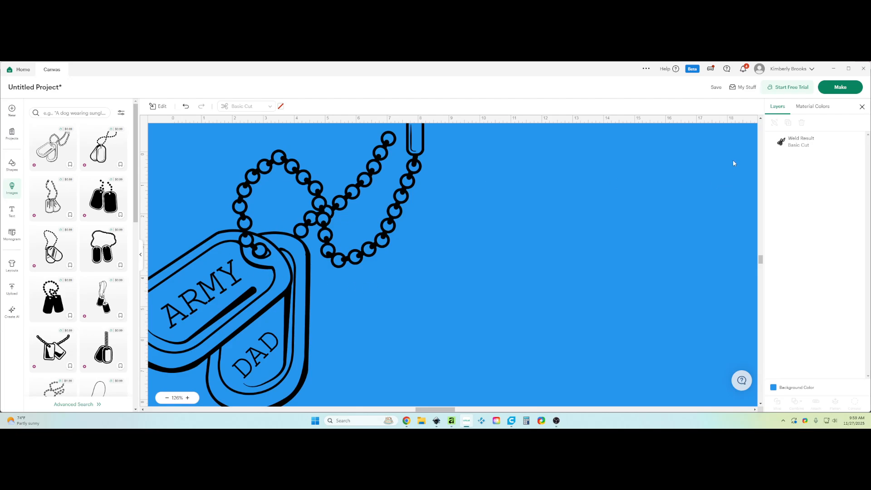
Create an offset of the welded dog tag design with a distance of 0 in
click(782, 144)
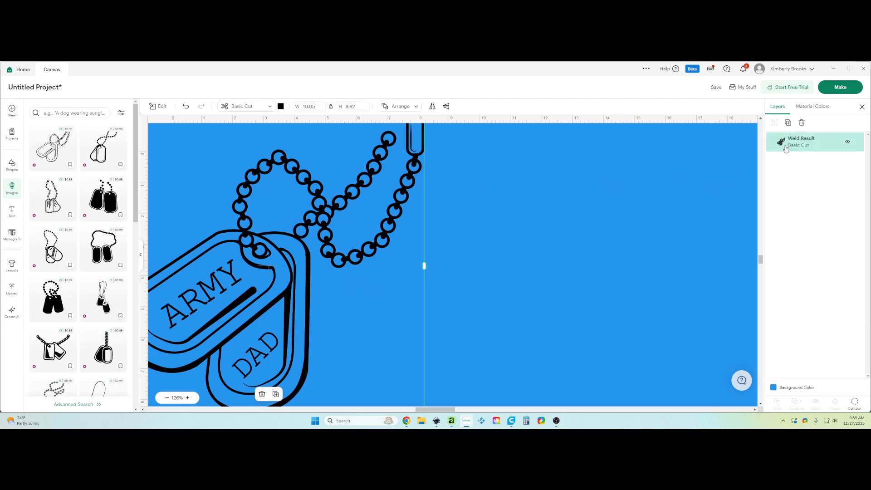
click(157, 106)
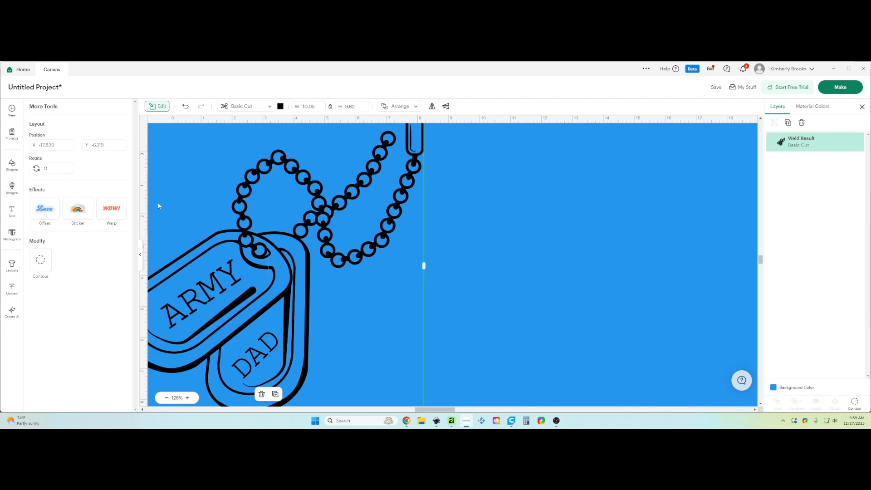
click(45, 210)
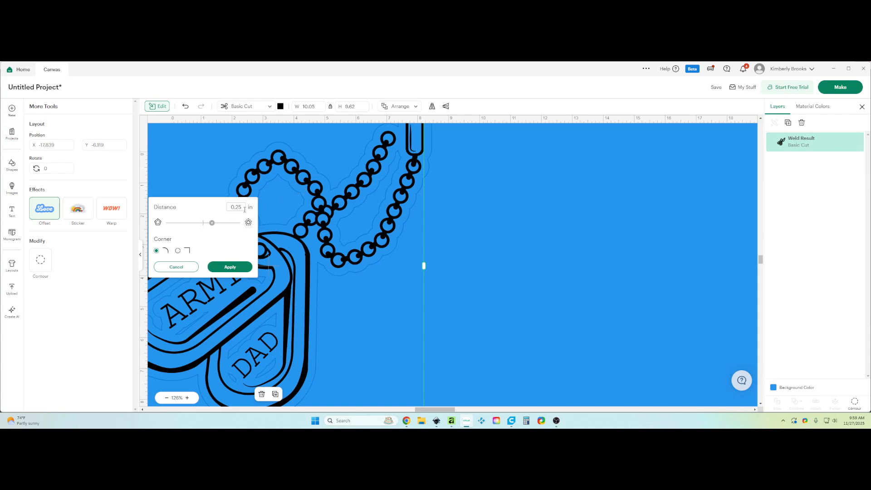
click(452, 421)
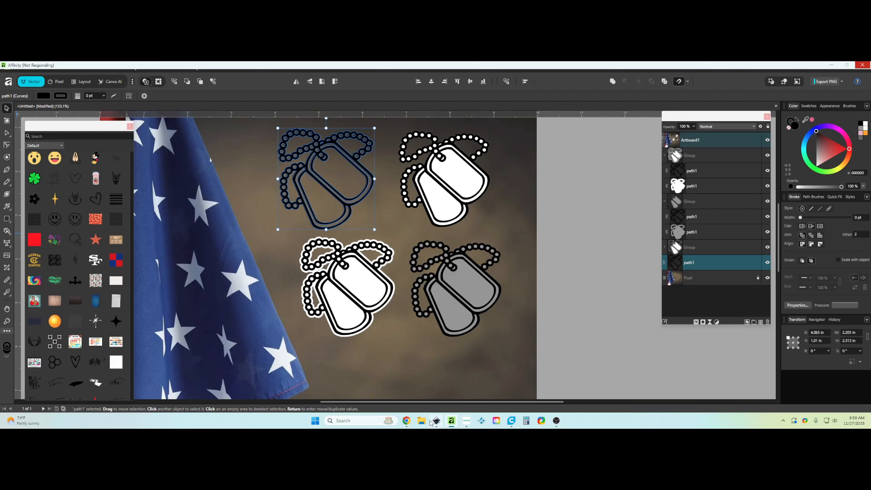
click(466, 420)
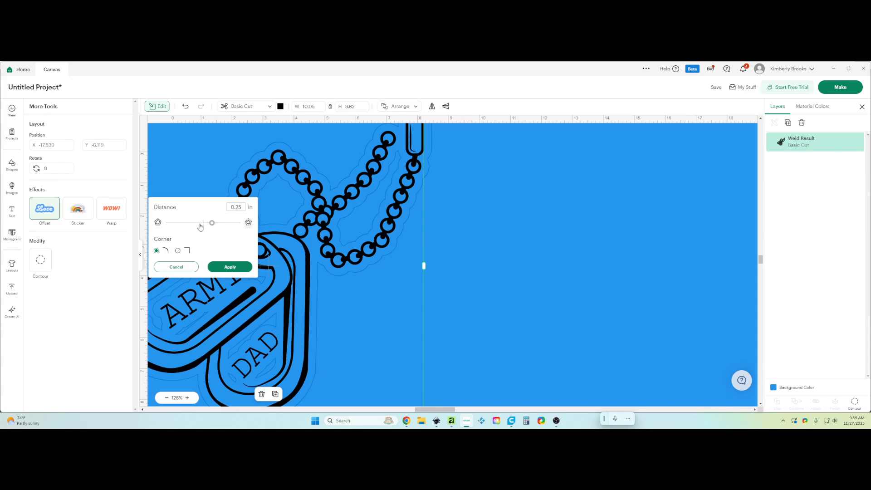
double_click(237, 206)
text(0)
click(230, 266)
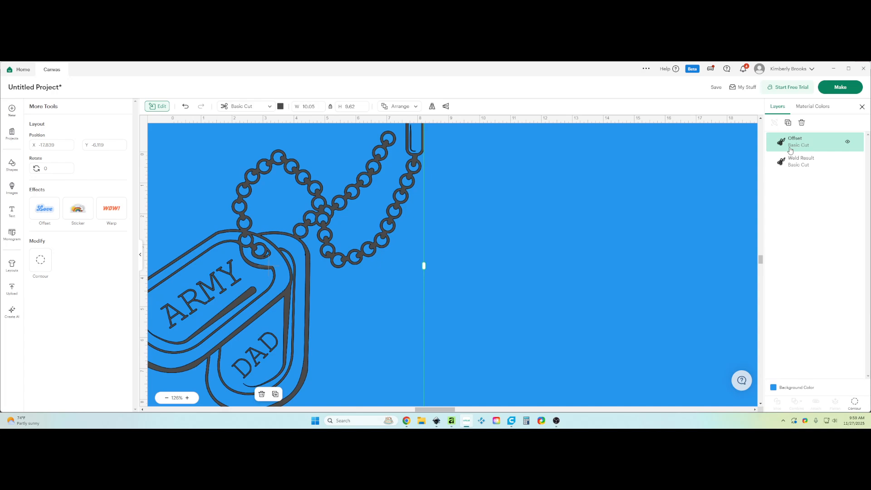
Move the offset layer beneath the welded design and colour it white
drag(808, 147, 807, 164)
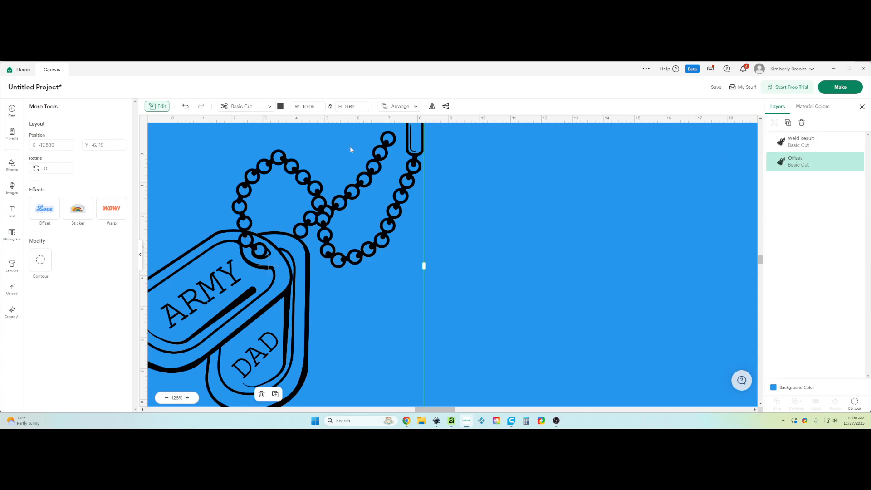
click(280, 106)
click(291, 175)
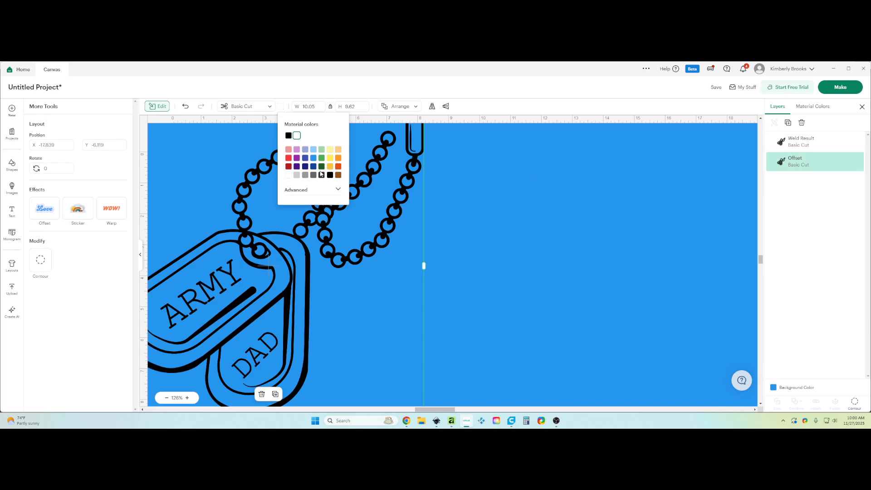
click(297, 175)
click(289, 176)
click(496, 191)
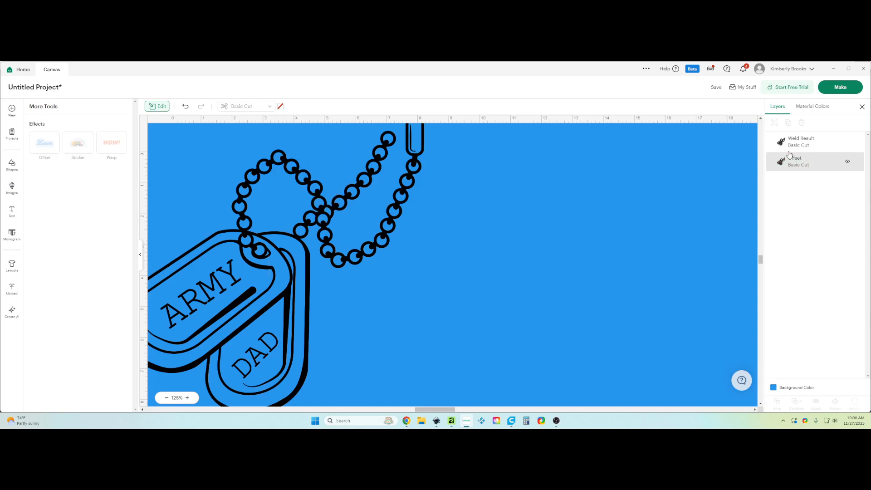
Toggle the welded design's visibility to inspect the white offset beneath it
click(846, 144)
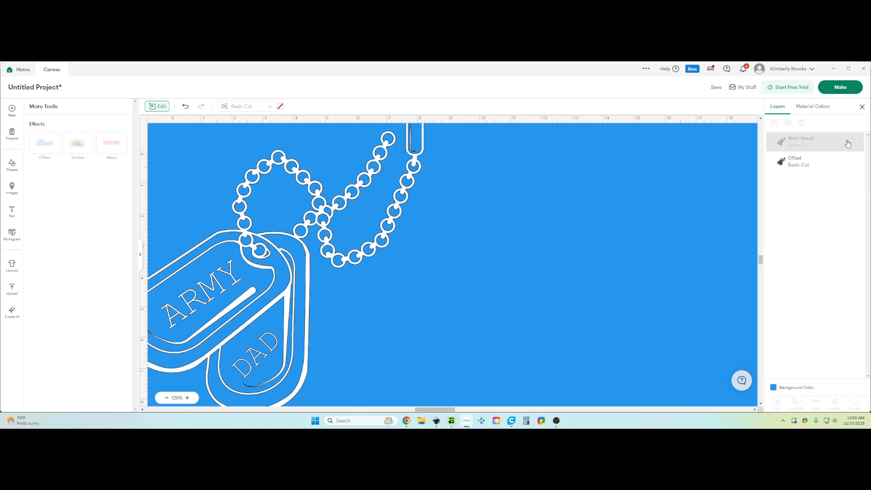
click(848, 144)
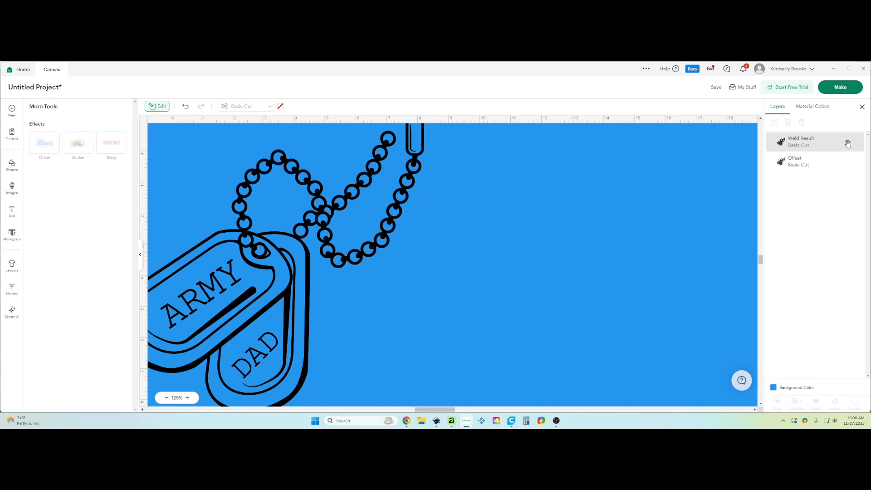
click(847, 143)
click(847, 143)
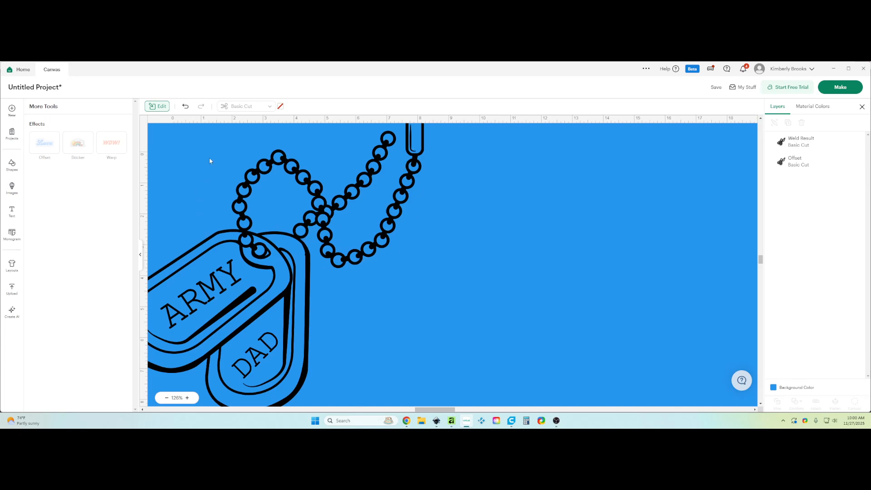
Hide all contours of the white offset except the opening inside the chain loop, and apply the change
click(808, 167)
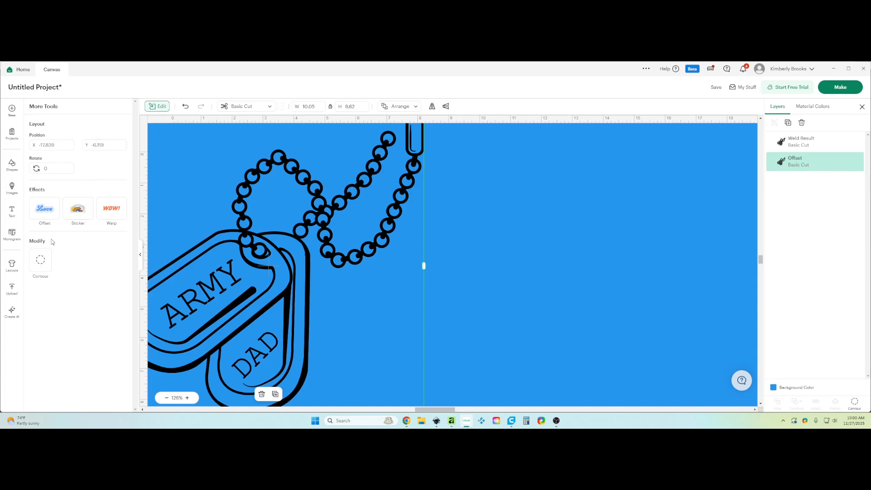
click(40, 260)
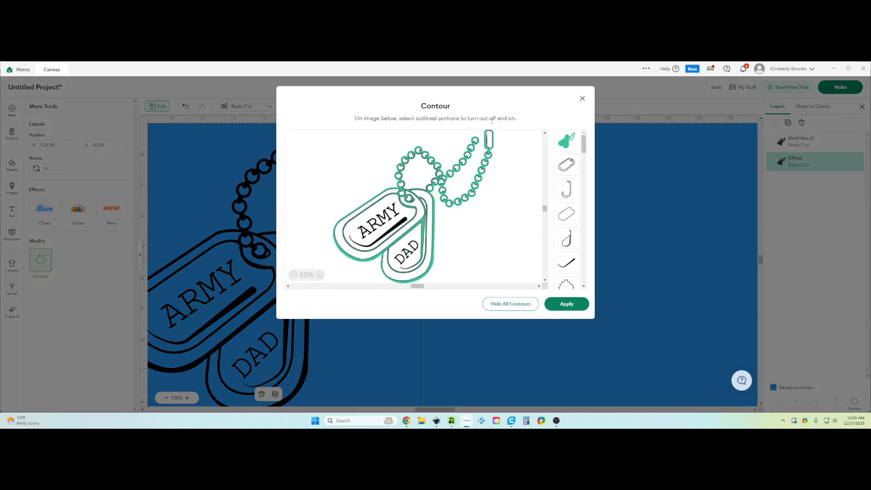
click(567, 144)
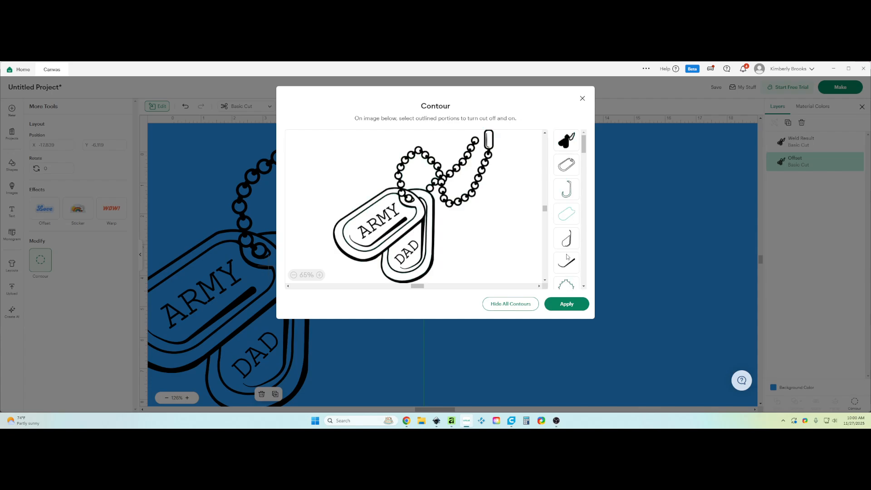
click(510, 305)
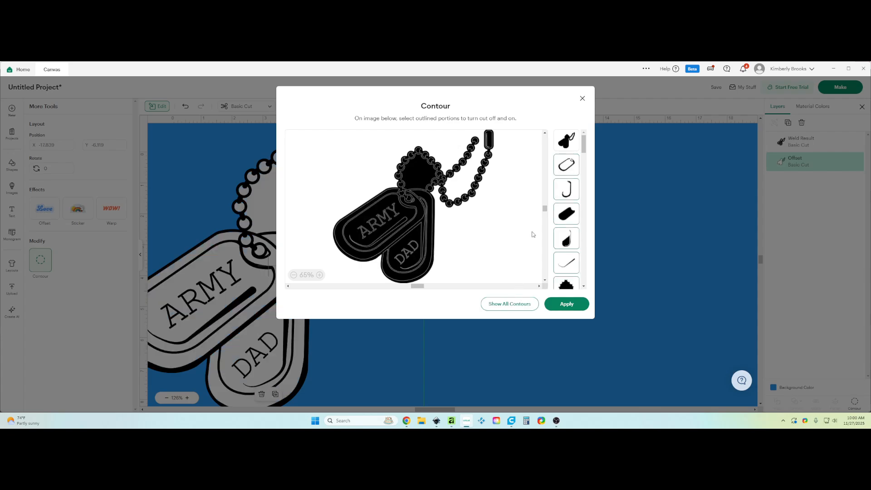
click(416, 179)
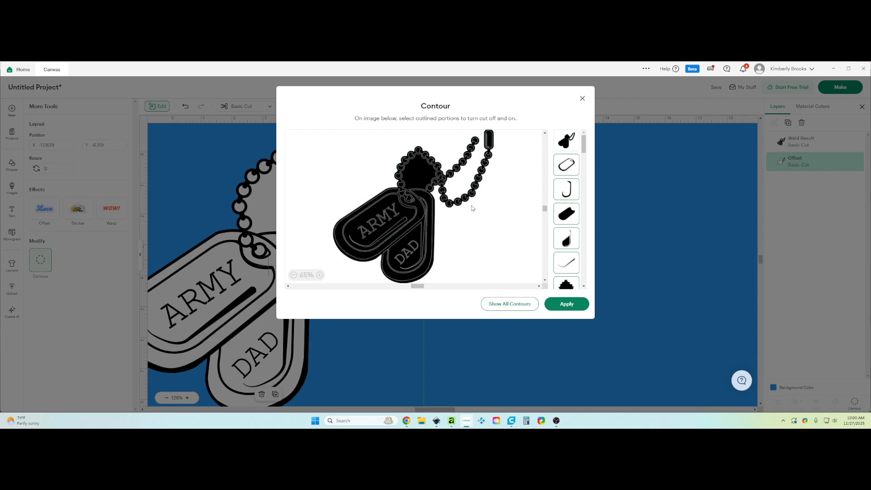
click(417, 176)
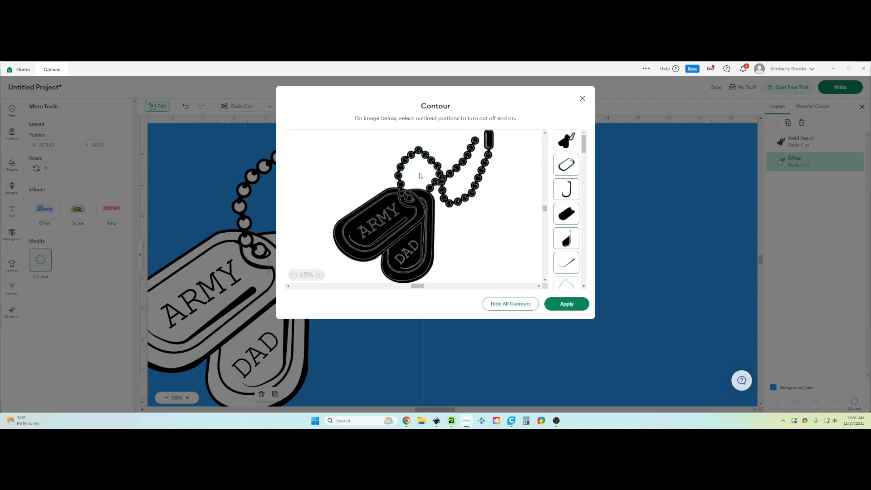
click(562, 304)
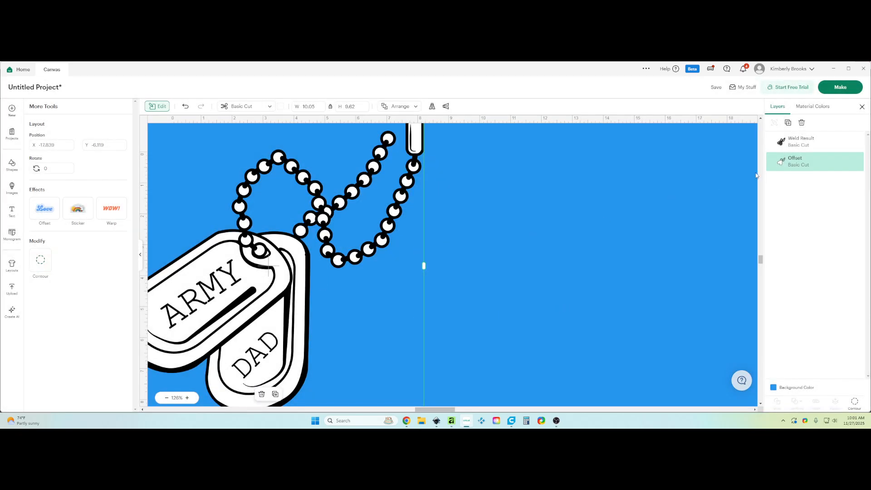
Check the filled white backing with the welded design hidden and shown, and review the backing's contours without changing them
click(848, 143)
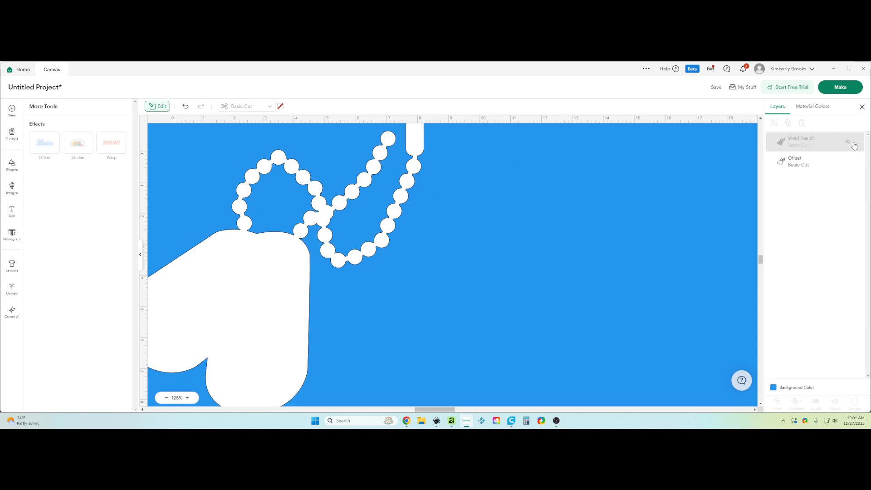
click(848, 143)
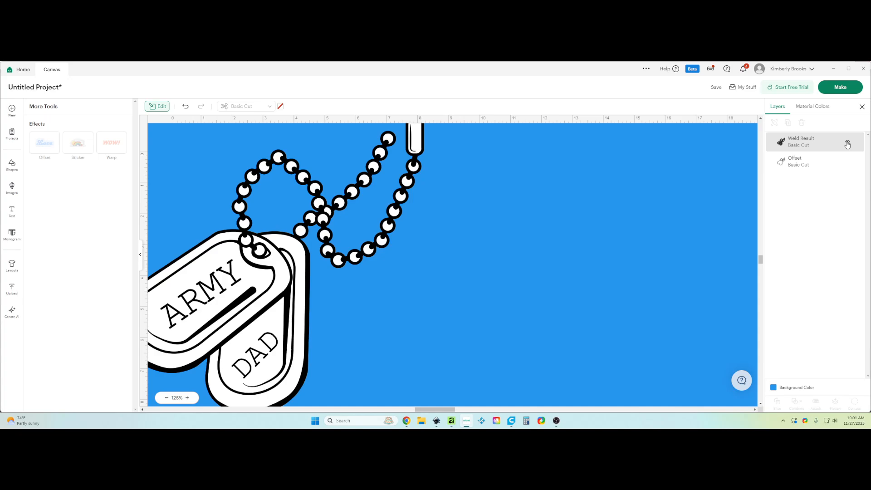
click(798, 164)
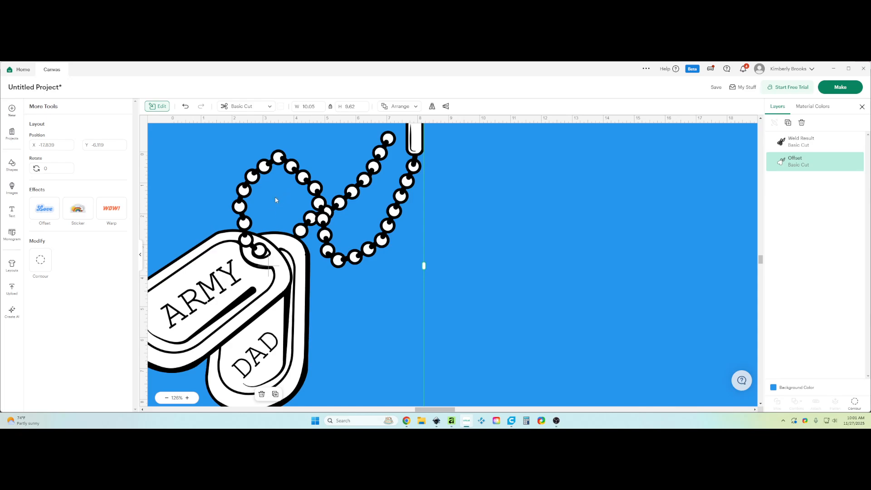
click(41, 259)
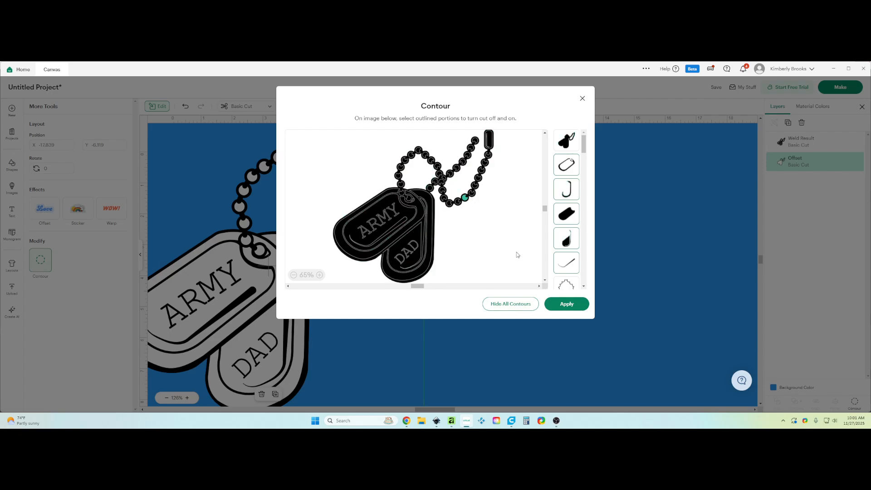
click(583, 98)
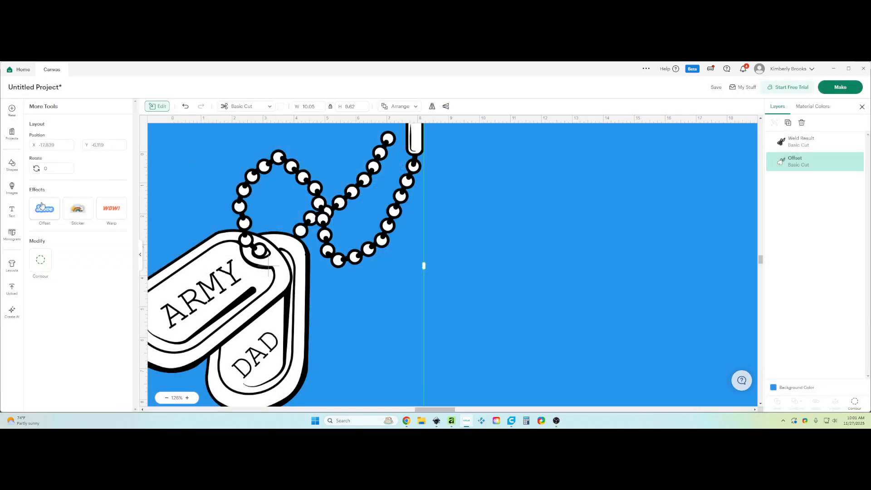
Create a 0.125 in offset with rounded corners around the white backing layer
click(44, 209)
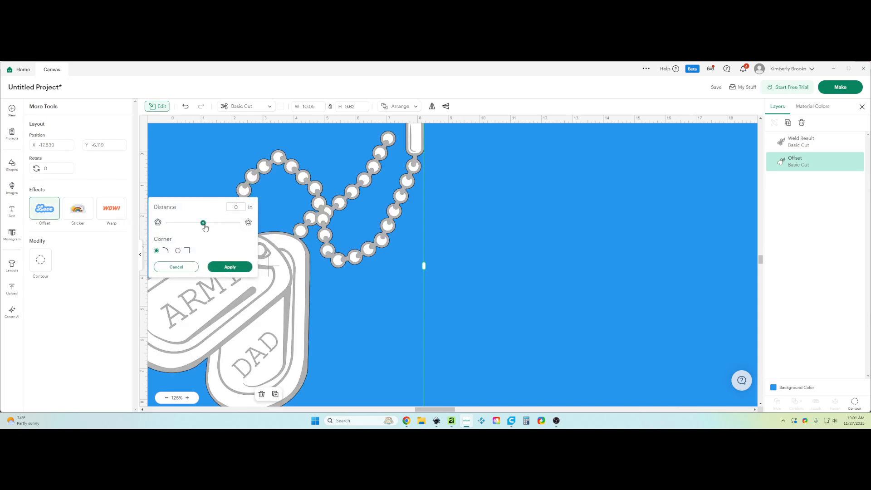
drag(203, 223, 207, 223)
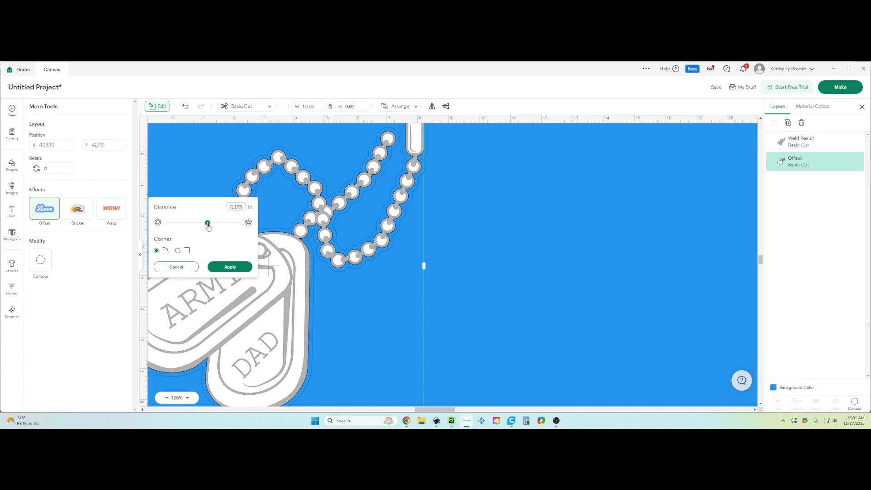
click(221, 264)
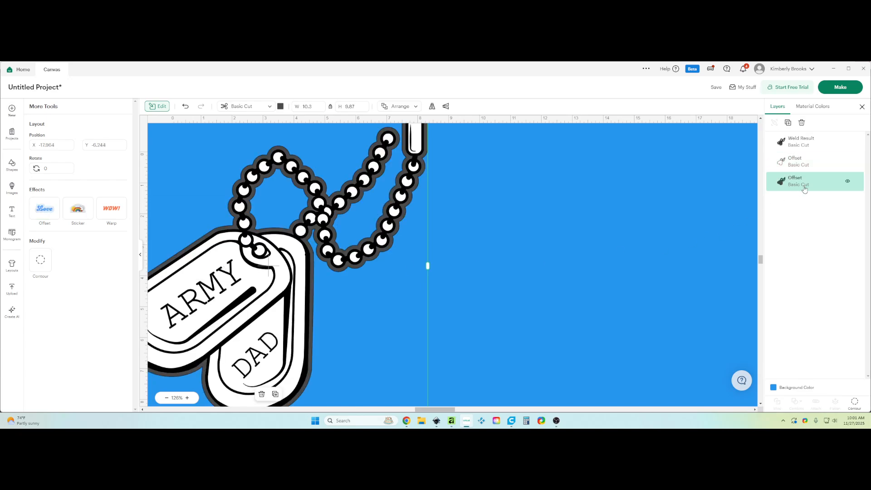
Recolour the outer offset layer white
click(281, 106)
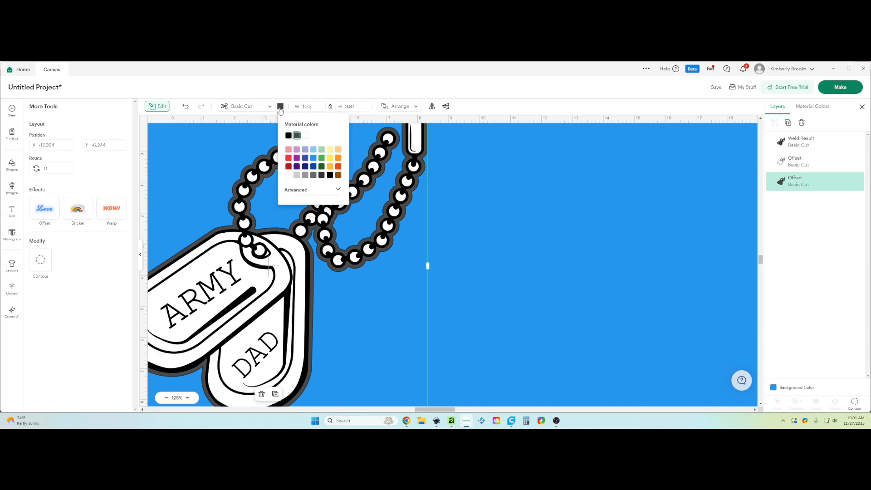
click(297, 136)
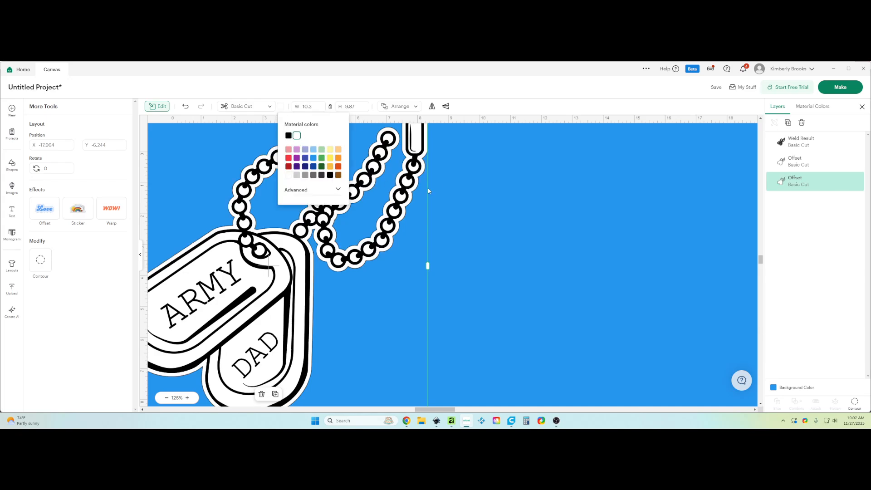
click(445, 194)
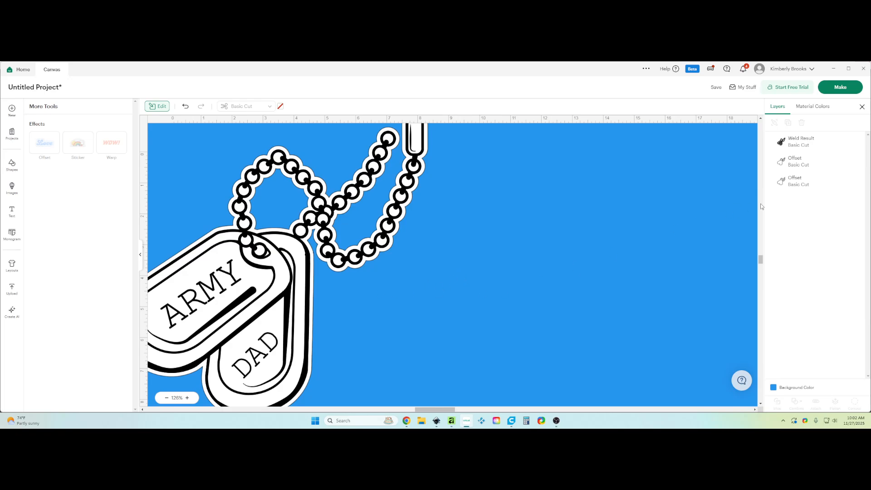
Select the welded design and both offsets together, and compare the artwork with the outer offset hidden and shown
click(798, 162)
click(801, 141)
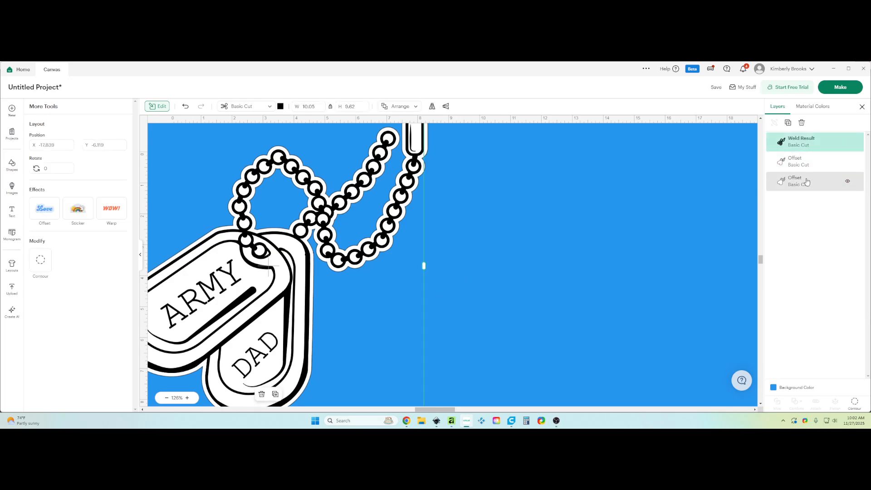
shift+click(806, 182)
shift+click(801, 160)
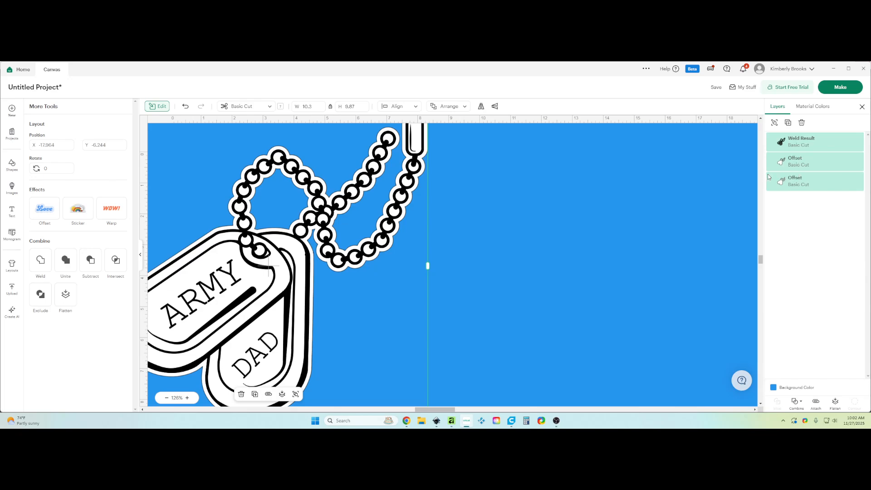
click(849, 183)
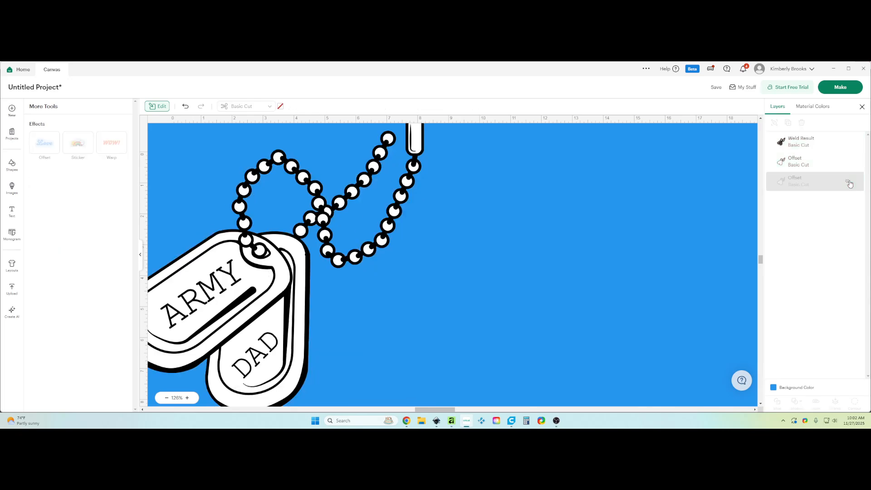
click(850, 183)
click(849, 184)
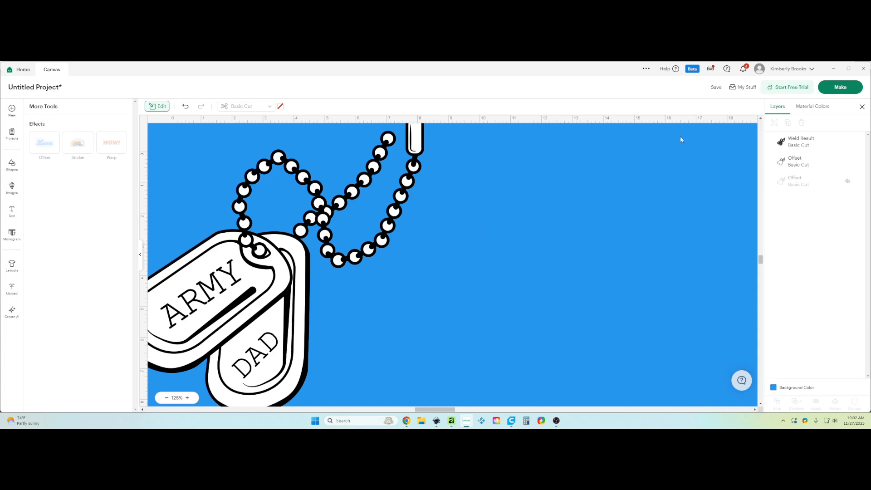
Delete the outer offset layer, and check the welded design with its white backing hidden and shown
click(816, 141)
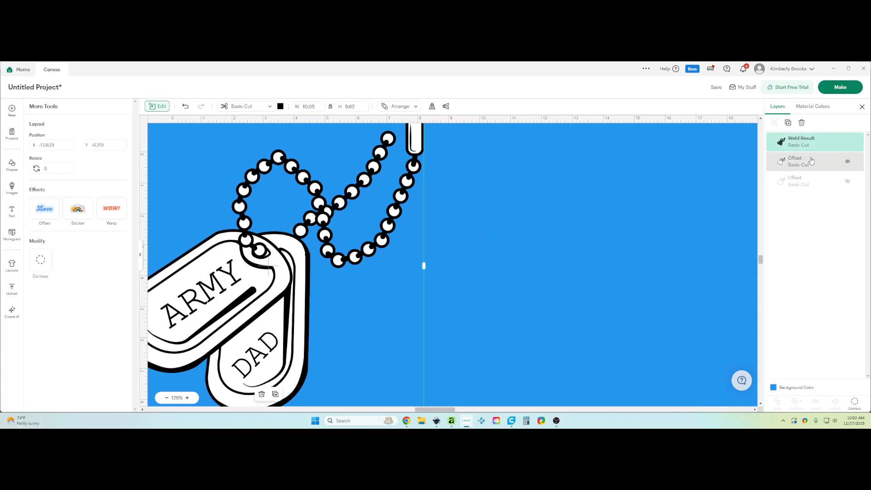
click(812, 181)
click(802, 123)
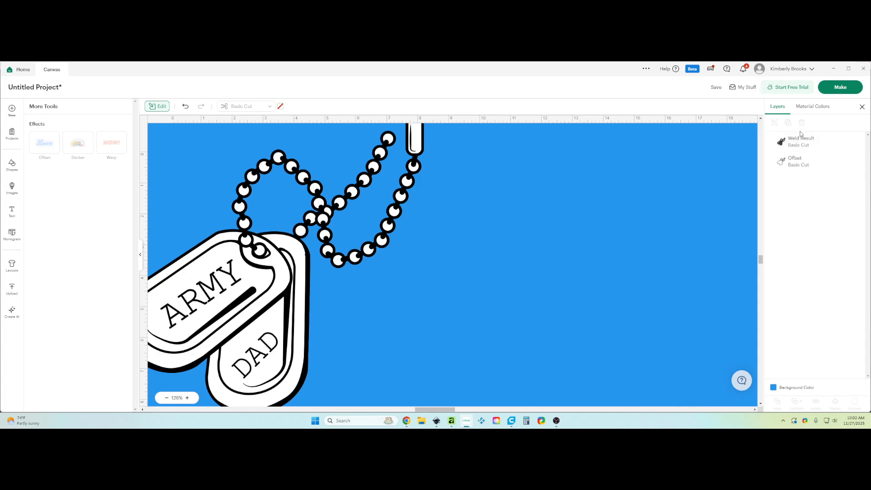
click(847, 162)
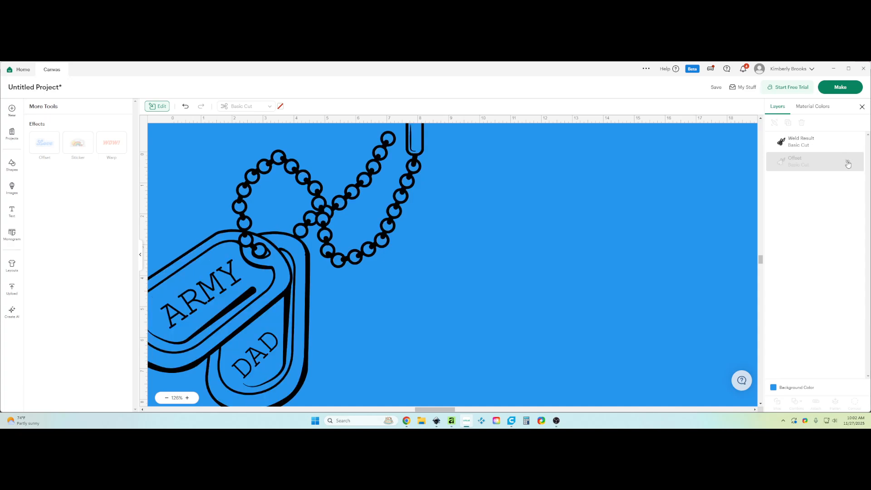
click(847, 163)
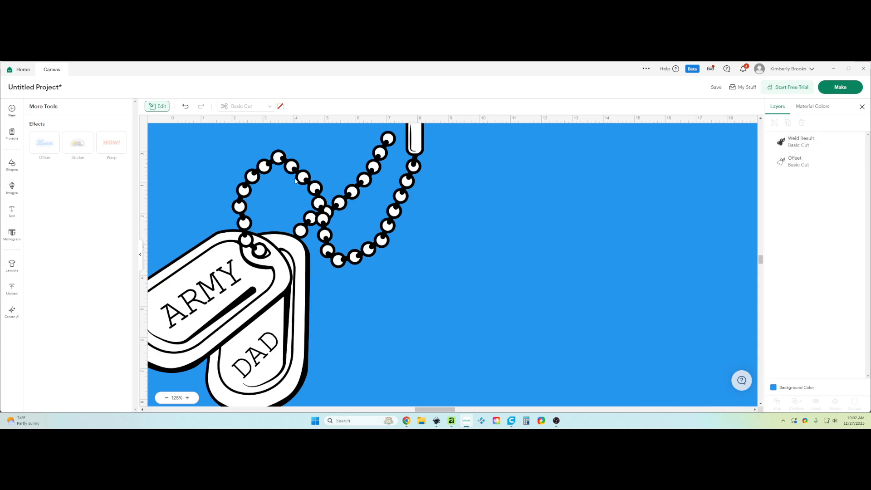
Flatten the welded design and its white backing into a single printable layer, and expand it in the layer list
click(826, 146)
shift+click(819, 162)
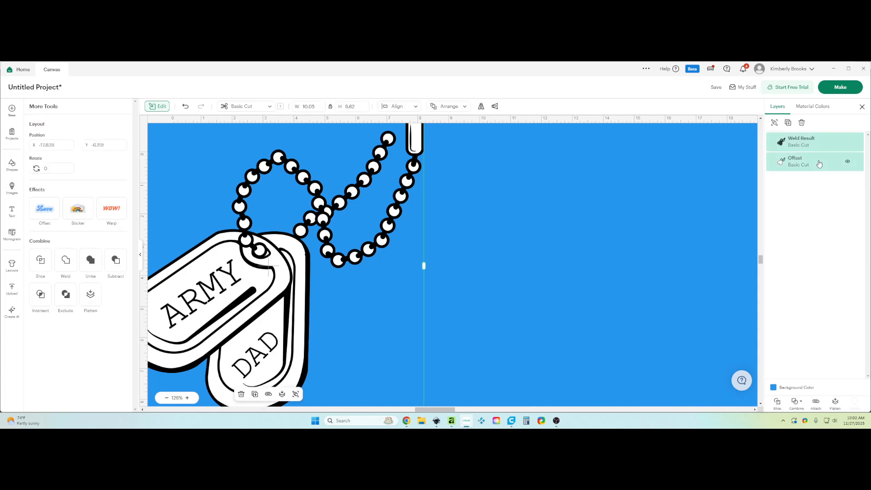
right_click(819, 163)
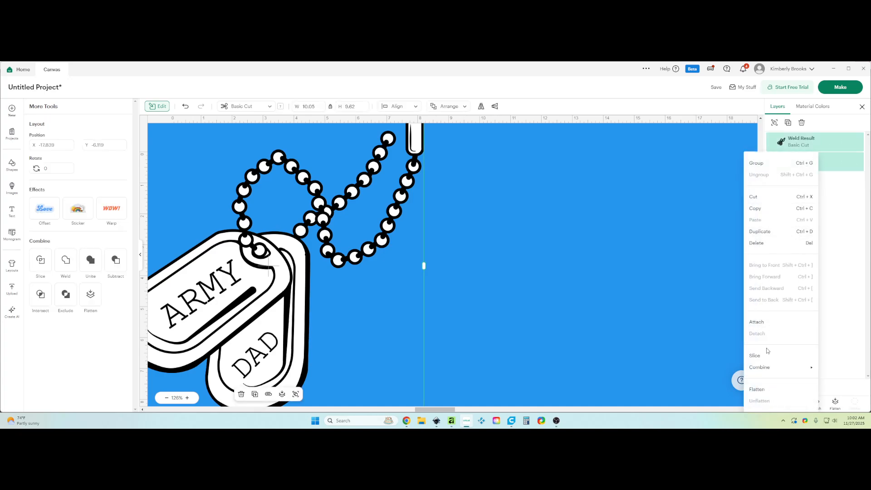
mouse_move(770, 368)
click(768, 389)
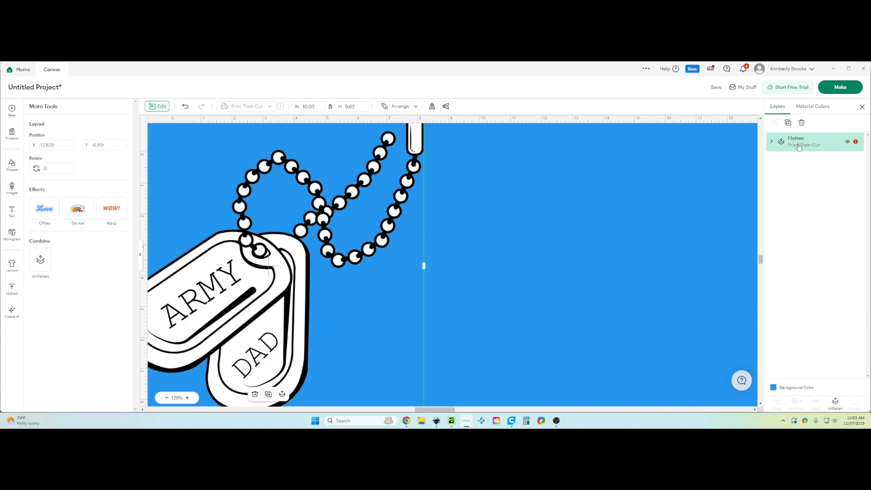
click(772, 142)
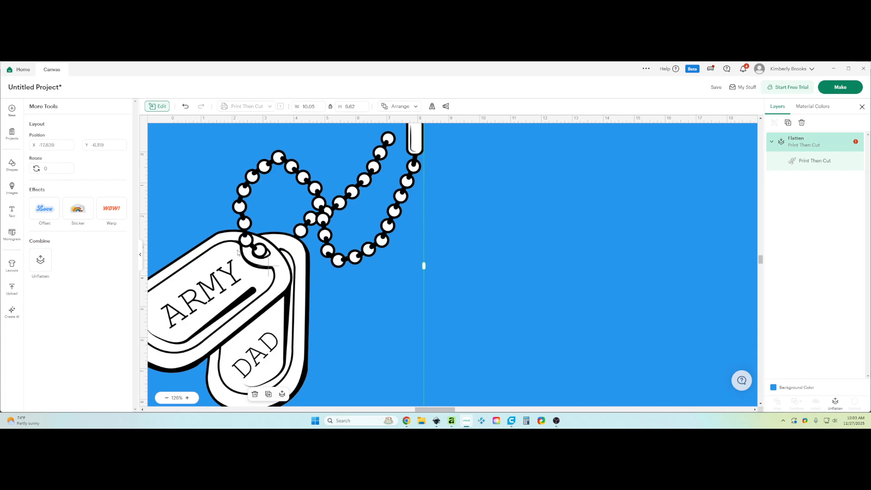
Examine the flattened dog tag design as a whole and its outer edge up close
scroll(259, 338, down, 1)
scroll(261, 333, down, 4)
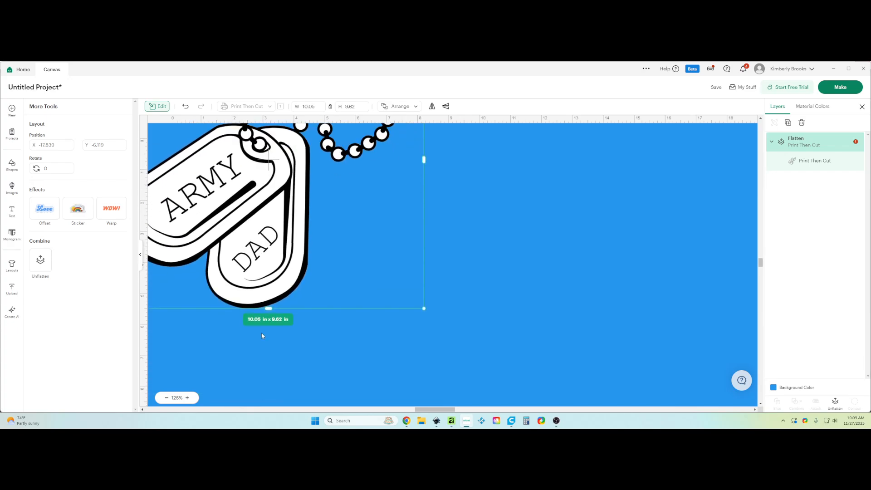
scroll(261, 333, up, 5)
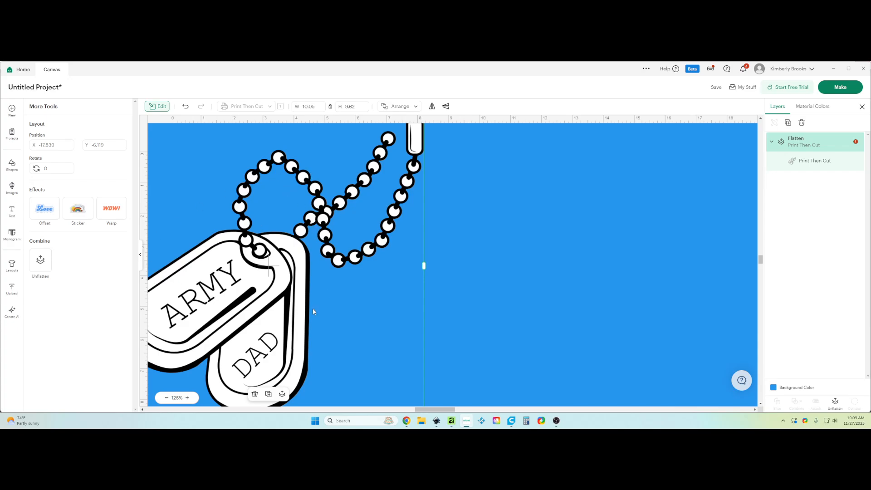
scroll(306, 313, down, 5)
scroll(306, 314, up, 5)
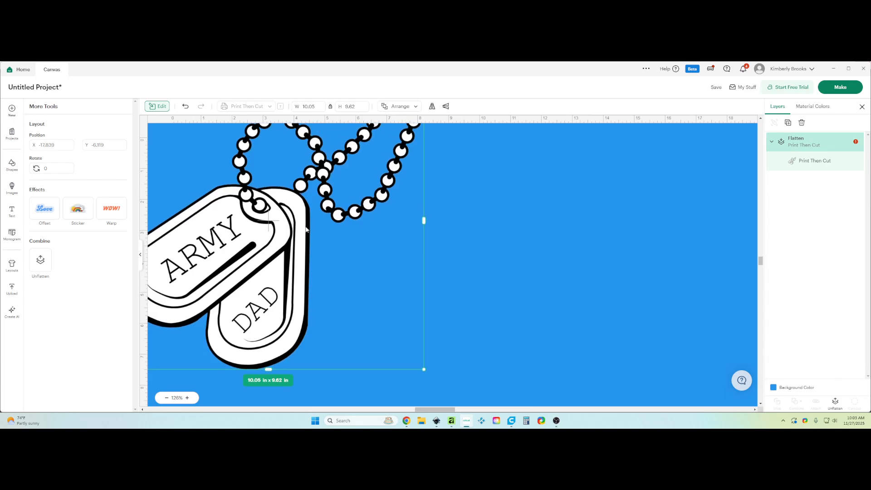
scroll(301, 281, up, 5)
scroll(300, 266, up, 3)
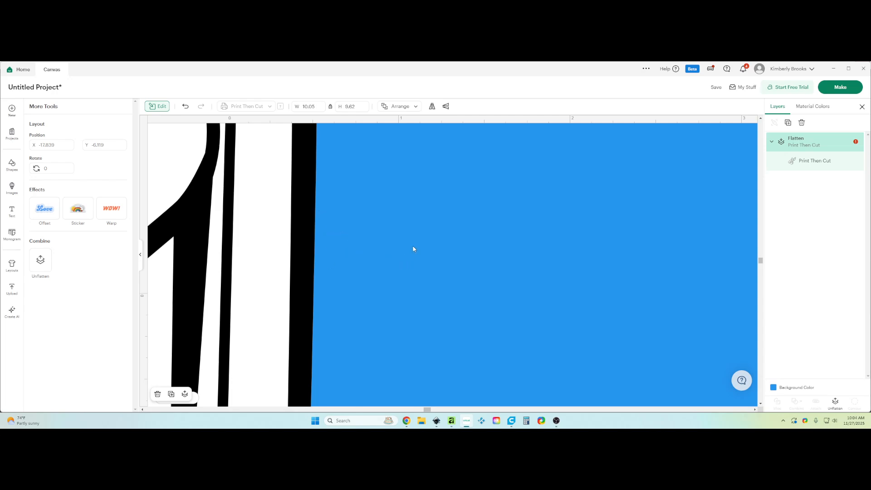
scroll(414, 249, down, 10)
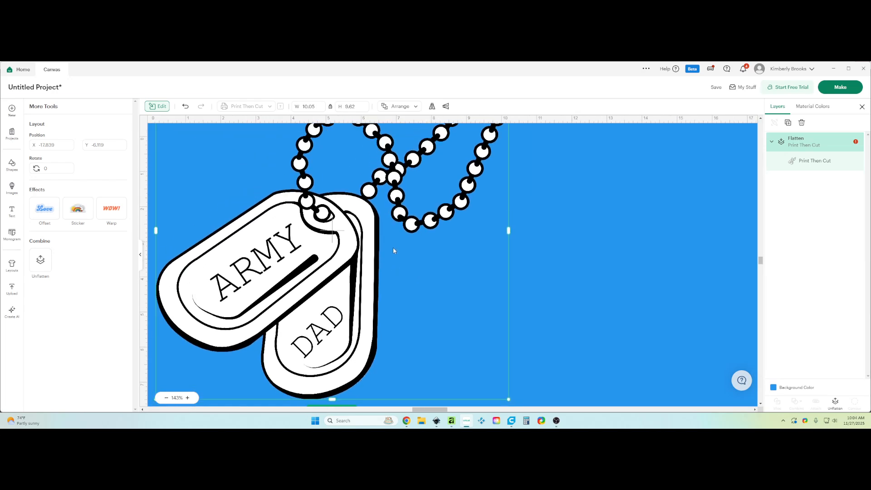
scroll(394, 251, up, 6)
scroll(410, 278, down, 4)
Switch to Inkscape, trace the dog tag bitmap with Brightness cutoff at threshold 0.449, and place the trace beside the original image
click(451, 422)
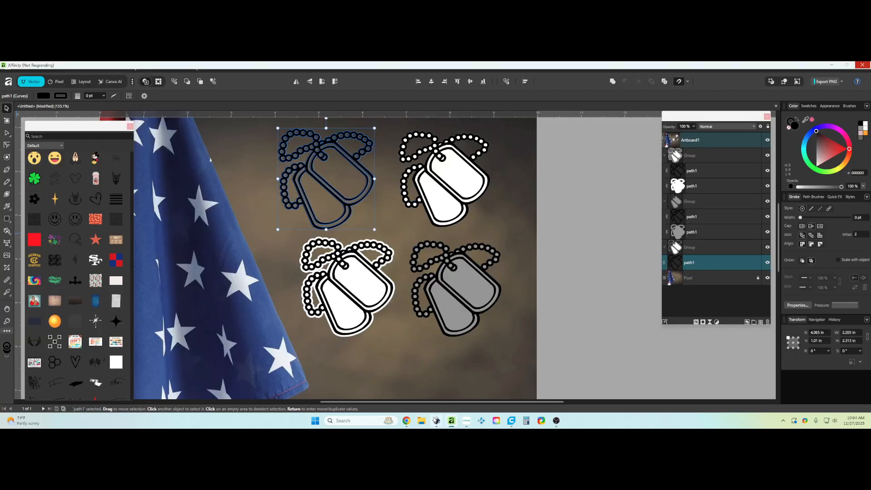
click(436, 421)
click(275, 241)
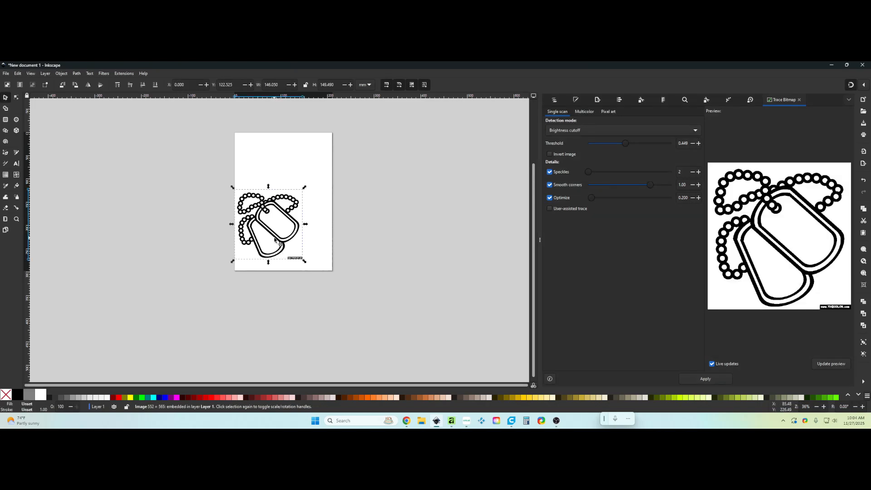
mouse_move(275, 240)
mouse_down()
mouse_move(330, 240)
mouse_move(277, 224)
mouse_move(190, 257)
mouse_move(186, 249)
mouse_move(284, 241)
mouse_up()
click(702, 382)
Compare the edges of the original bitmap and the traced vector path up close
ctrl+scroll(284, 241, up, 10)
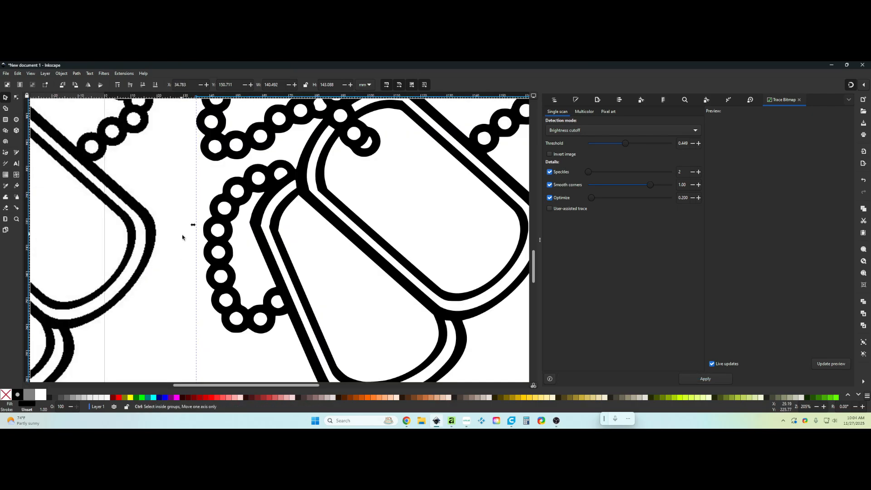
ctrl+scroll(256, 236, up, 2)
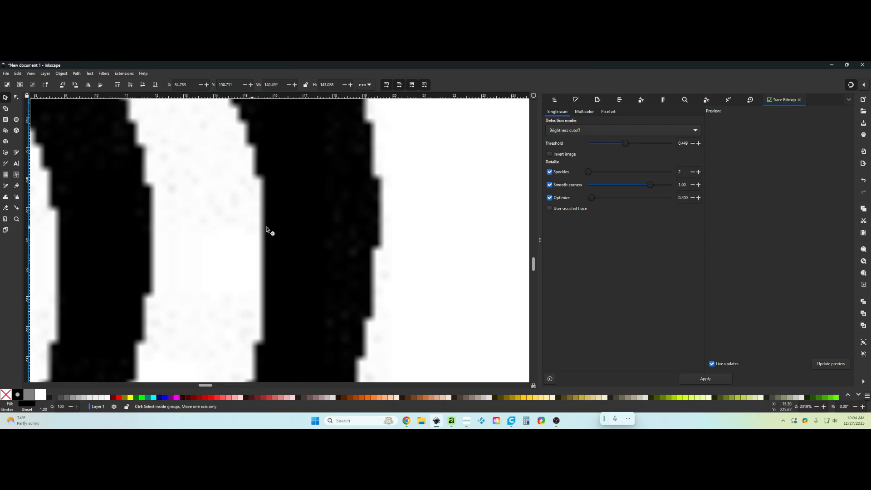
ctrl+scroll(226, 222, down, 6)
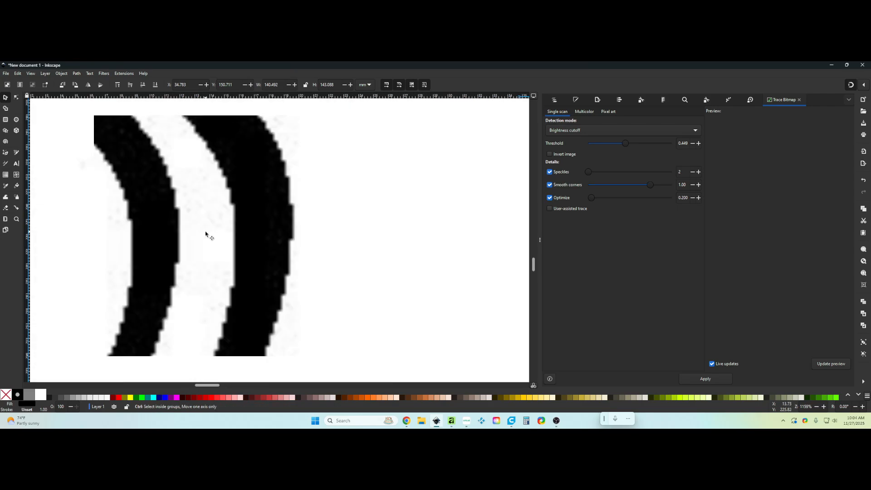
ctrl+scroll(360, 256, up, 5)
ctrl+scroll(230, 275, up, 2)
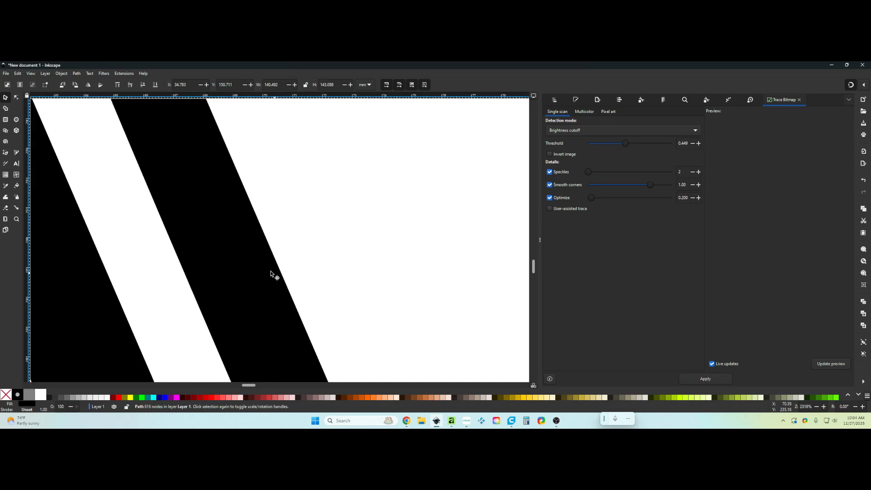
ctrl+scroll(248, 272, down, 9)
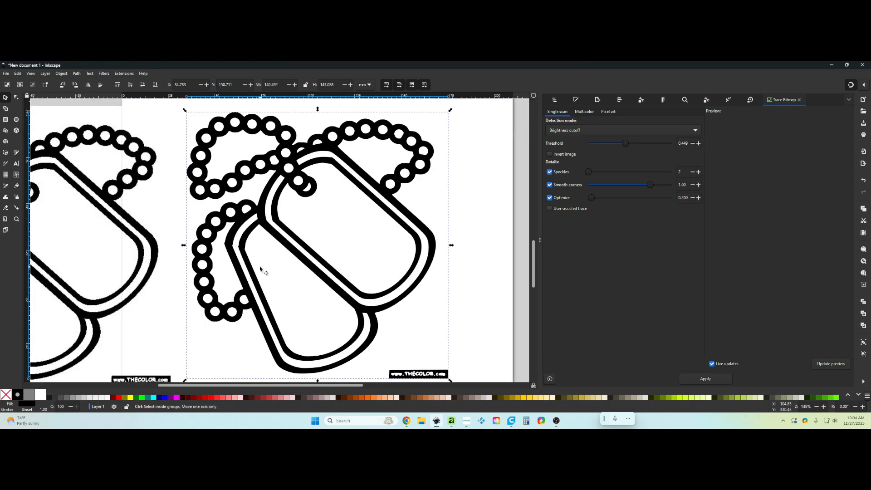
Move the traced dog tag path off the page onto the empty canvas beside it
drag(248, 261, 478, 249)
drag(480, 250, 437, 247)
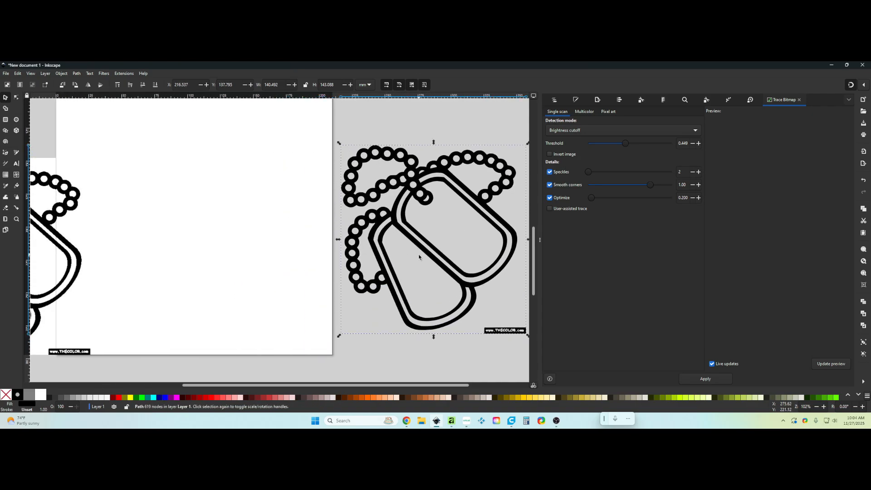
scroll(421, 259, right, 3)
key(n)
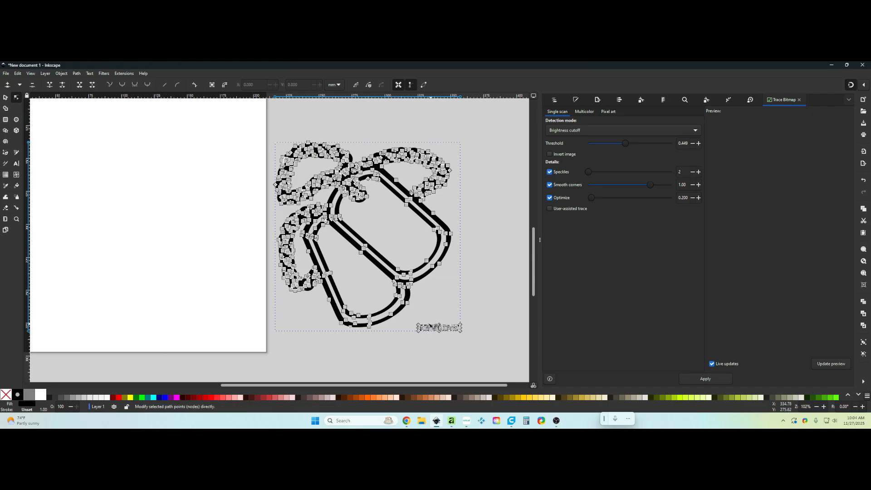
drag(414, 321, 469, 341)
key(Delete)
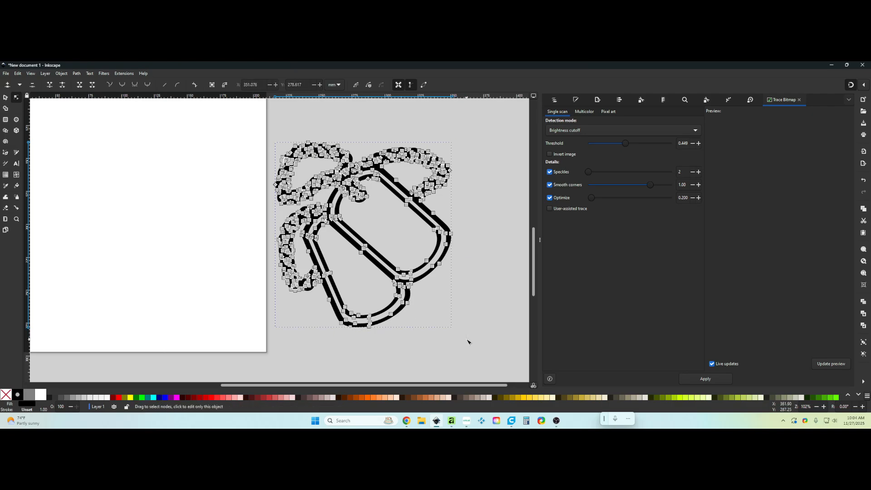
click(426, 220)
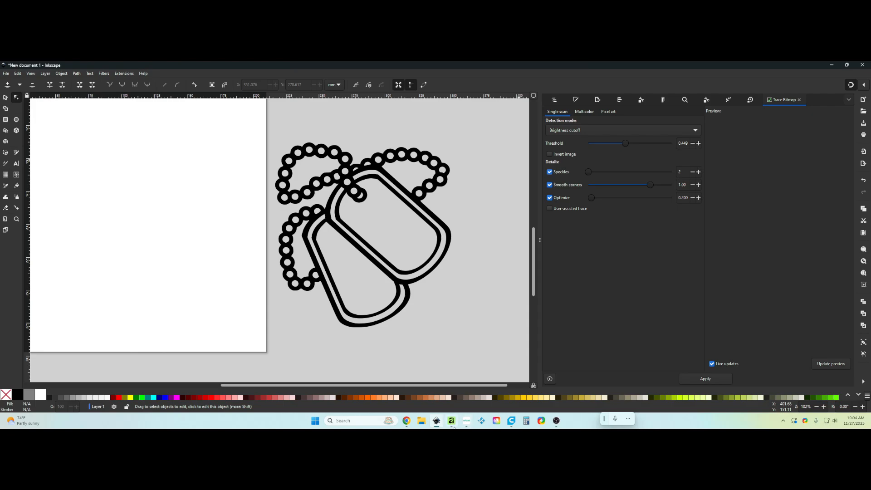
Return to Cricut Design Space and review the flattened dog tag design from the chain down to the tags
click(466, 421)
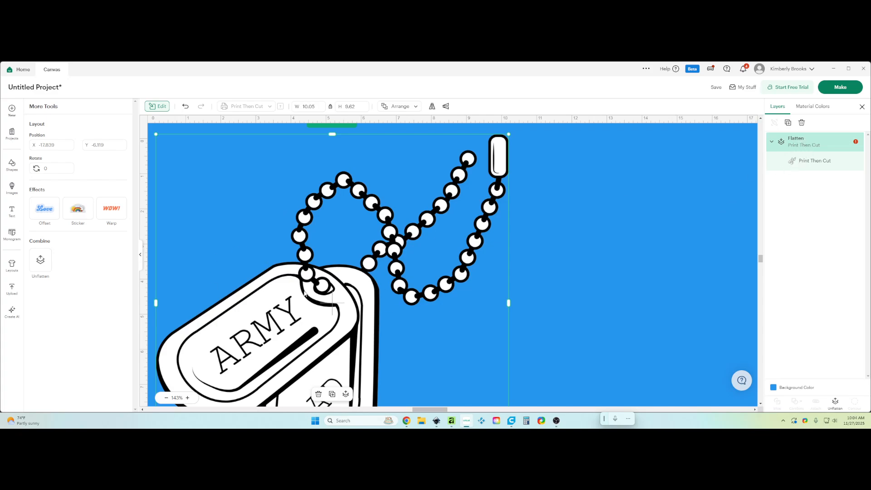
scroll(305, 294, down, 3)
scroll(337, 201, up, 2)
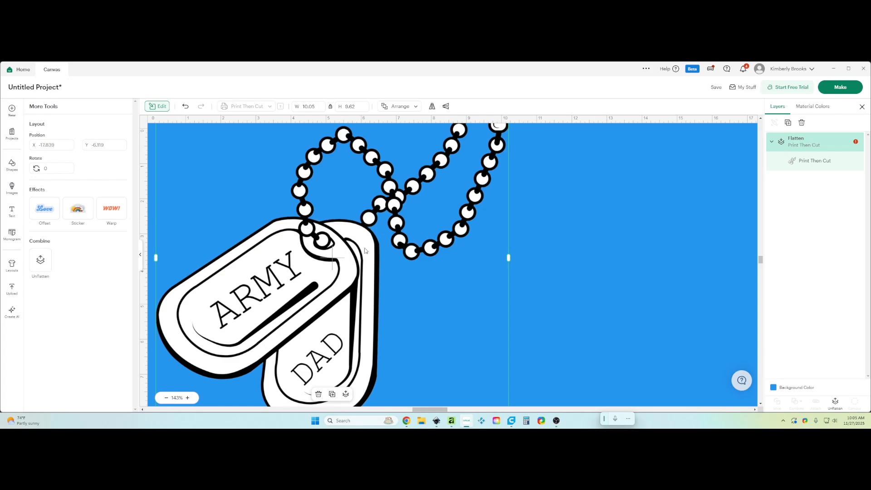
scroll(474, 325, down, 1)
scroll(474, 325, down, 3)
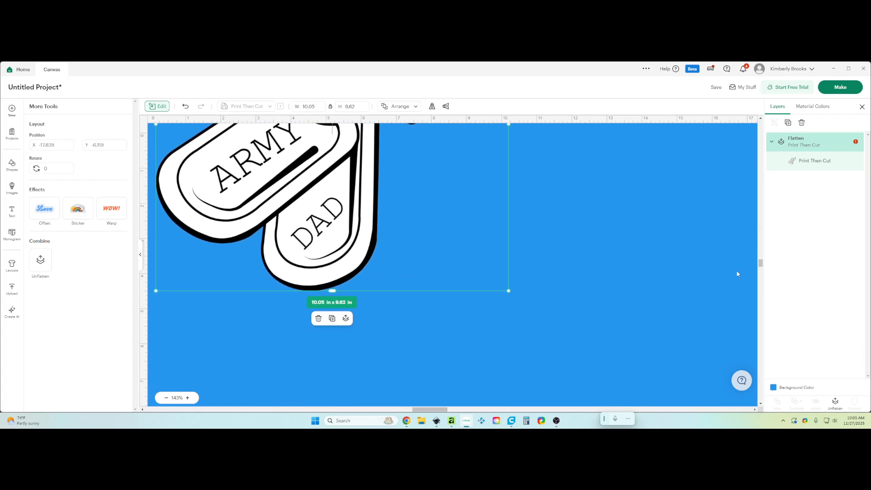
scroll(755, 256, up, 3)
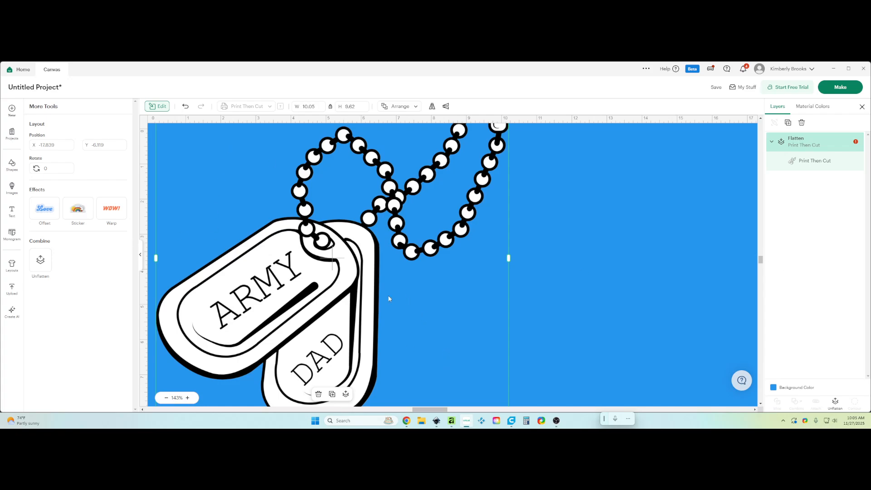
Try to send the flattened dog tag design to the mat preview at its original size
scroll(422, 271, down, 3)
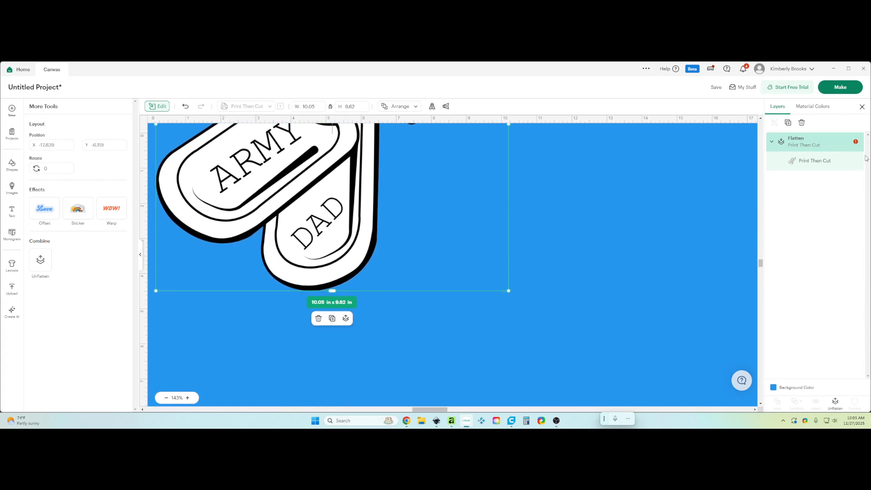
click(844, 88)
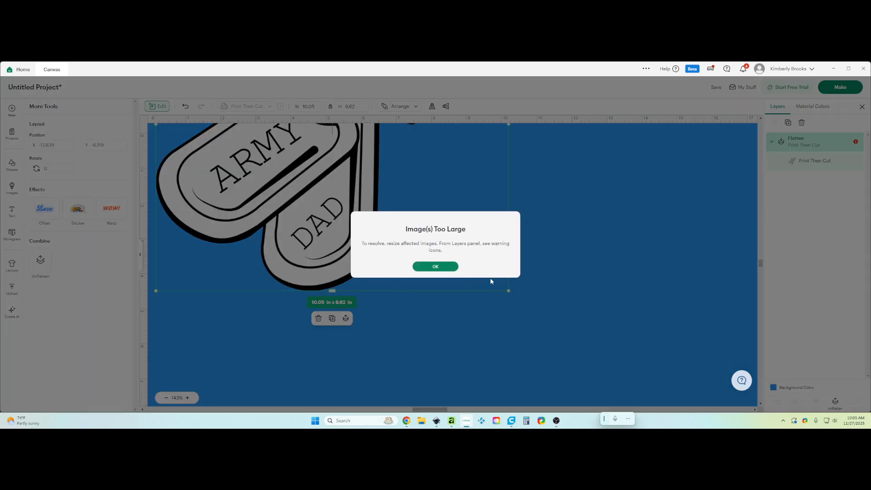
click(442, 271)
Scale the flattened dog tag design down proportionally to about 4.35 × 4.16 in
scroll(470, 322, down, 2)
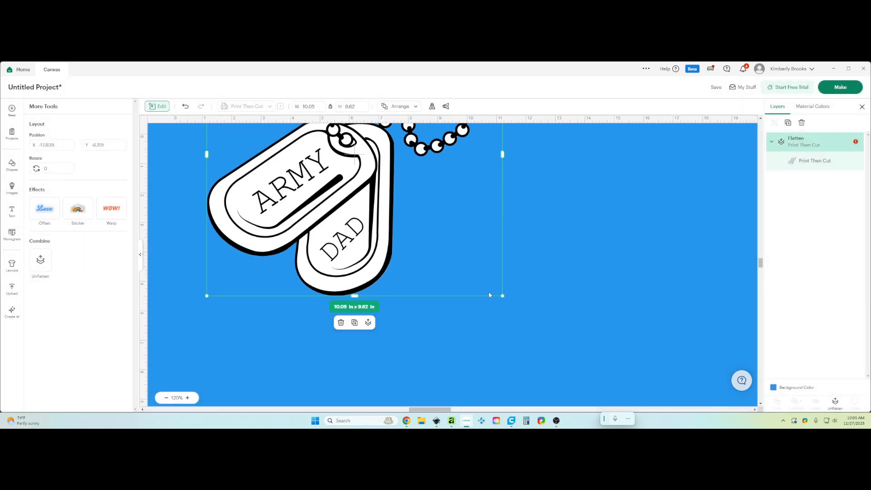
drag(500, 296, 202, 132)
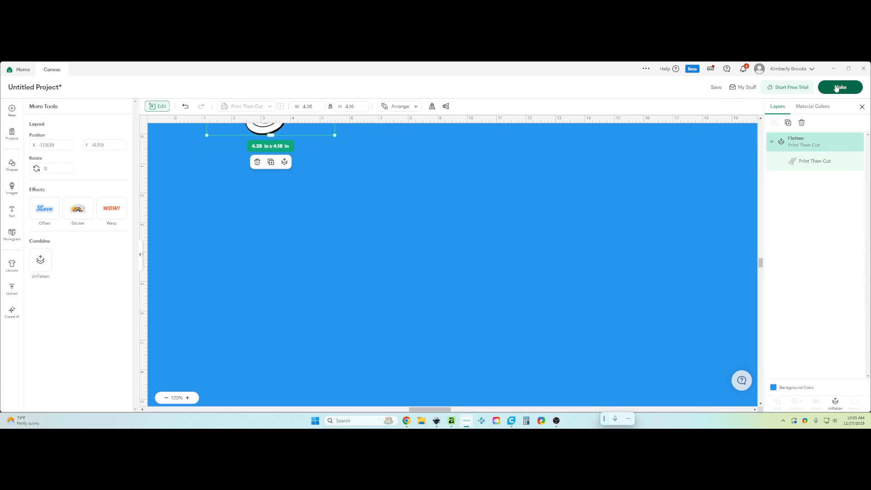
Send the resized dog tag design to the mat preview and shift it slightly inward on the printable sheet
click(628, 121)
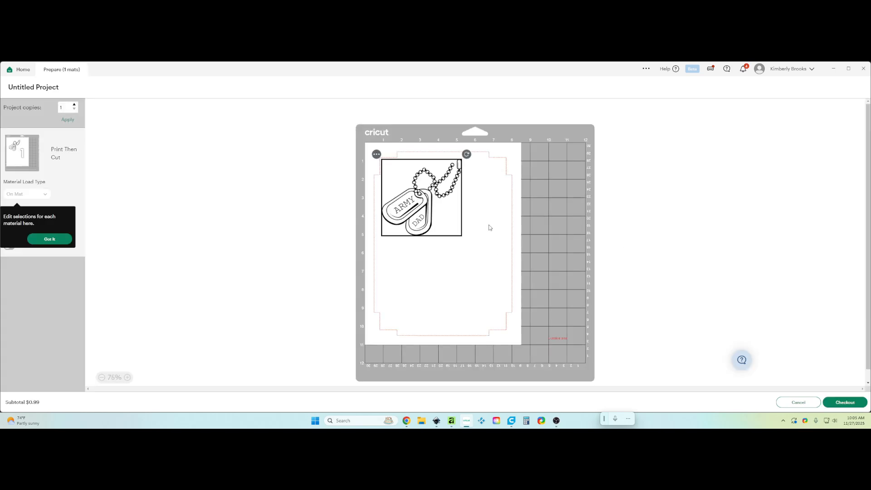
mouse_move(411, 211)
mouse_down()
mouse_move(443, 250)
mouse_move(457, 238)
mouse_move(423, 203)
mouse_move(401, 210)
mouse_move(411, 212)
mouse_up()
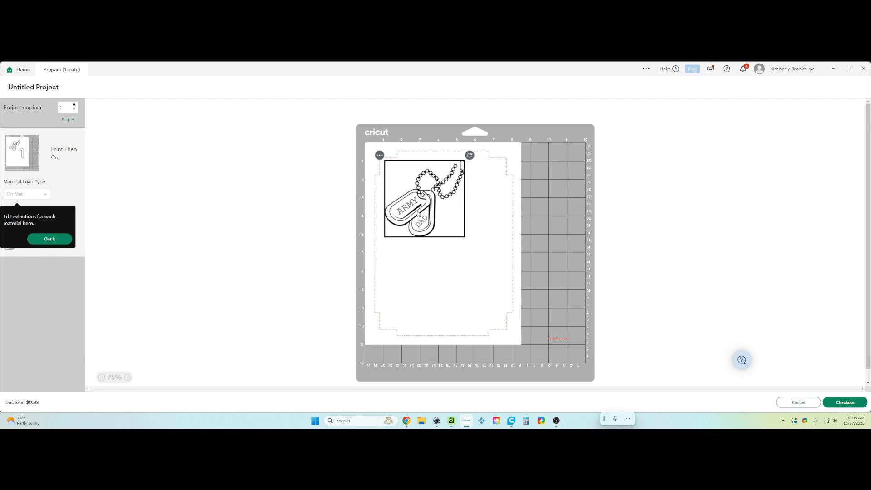